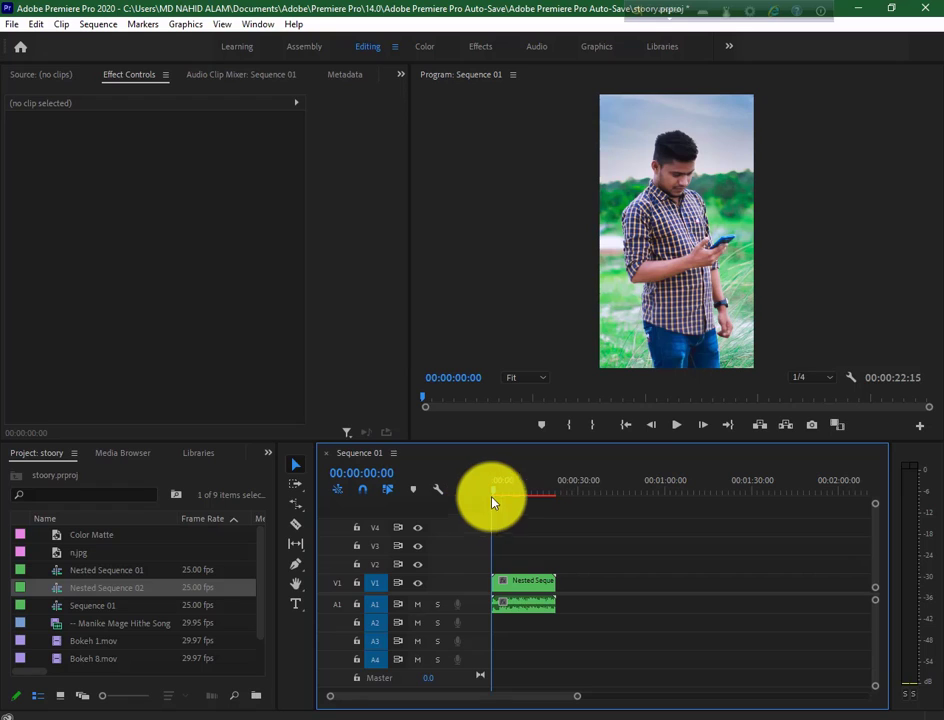
Step: Play back the finished nested clip in Sequence 01 and move the playhead past its end to 00:00:23:24
{"action": "left_click", "coordinate": [675, 428]}
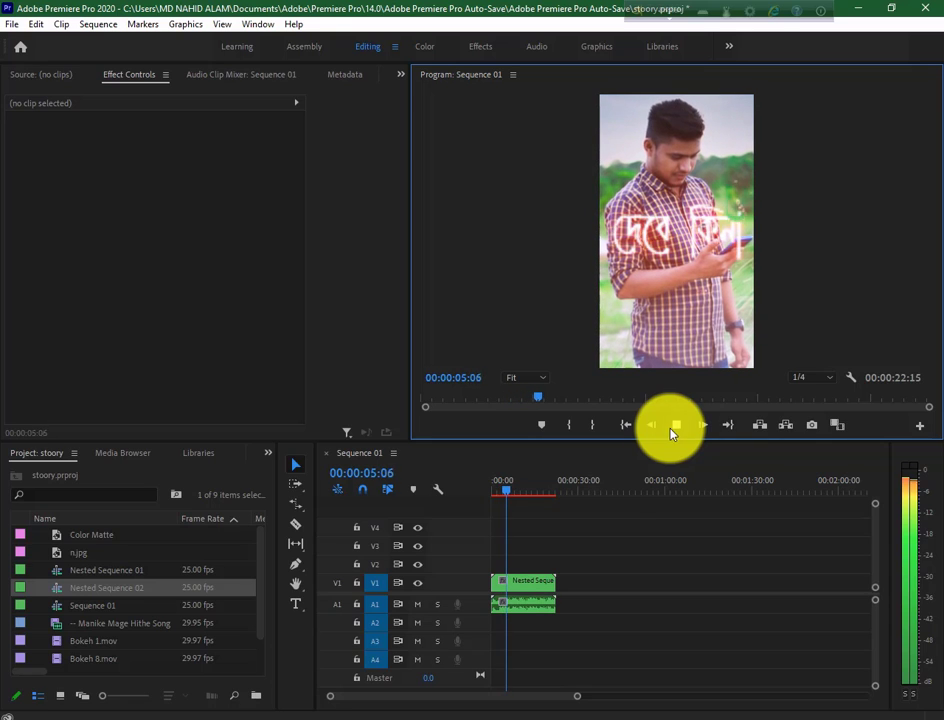
{"action": "left_click_drag", "start_coordinate": [512, 497], "coordinate": [561, 503]}
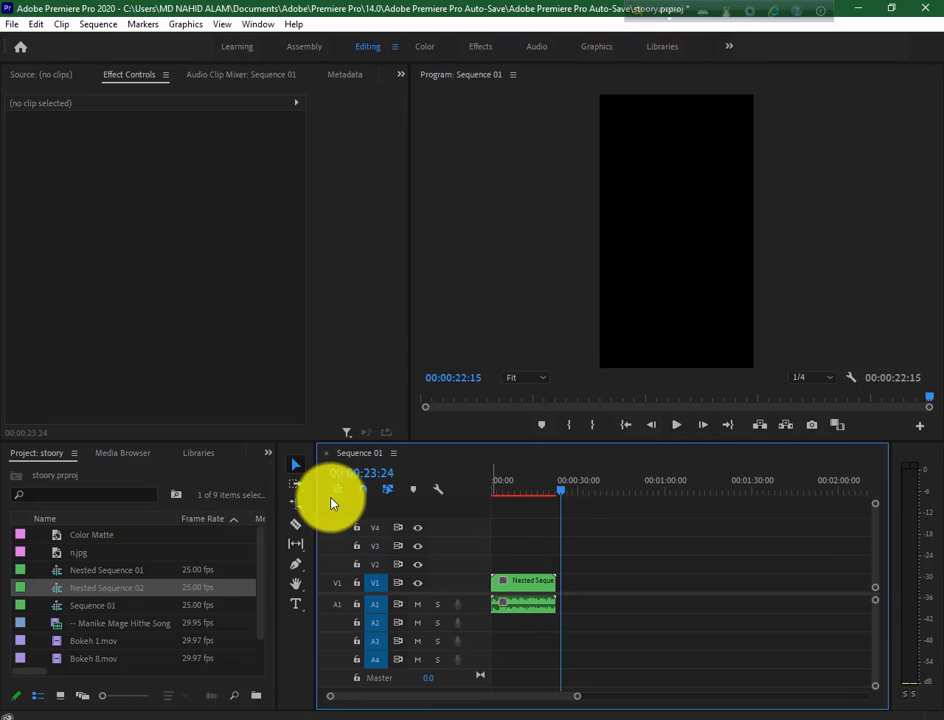
Step: Create a 1080 x 1920, 25 fps color matte in light pink FBE4E4, keeping the name Color Matte
{"action": "right_click", "coordinate": [192, 479]}
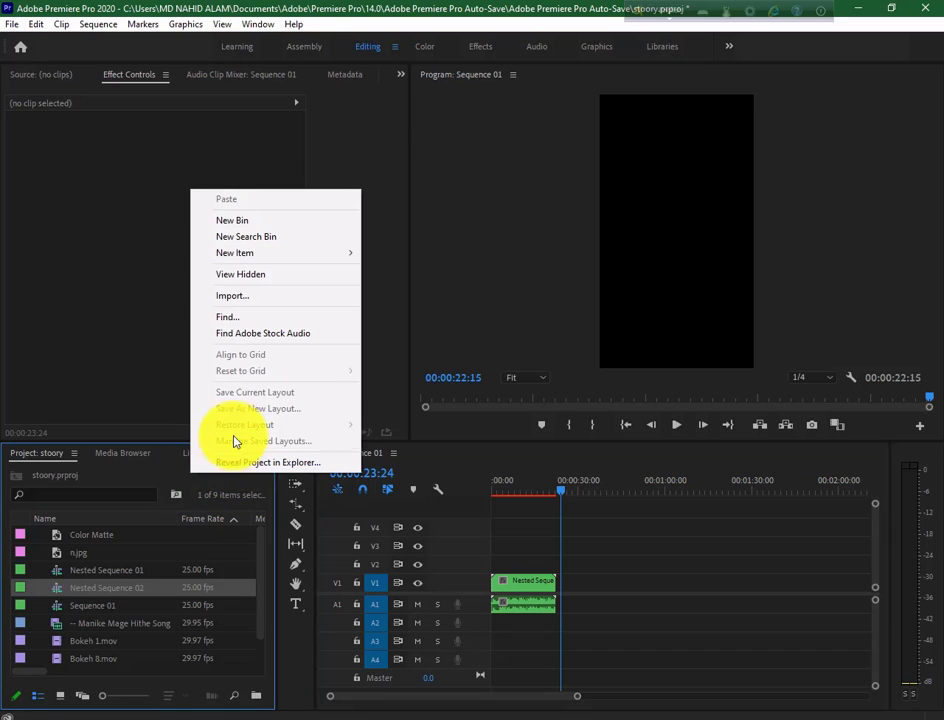
{"action": "mouse_move", "coordinate": [333, 259]}
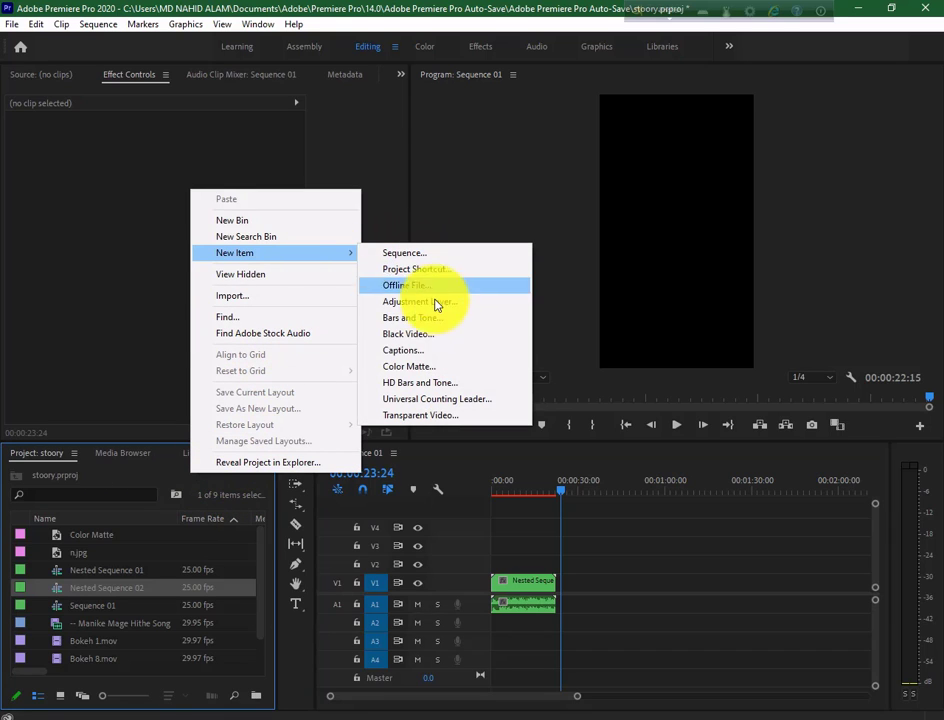
{"action": "left_click", "coordinate": [433, 370]}
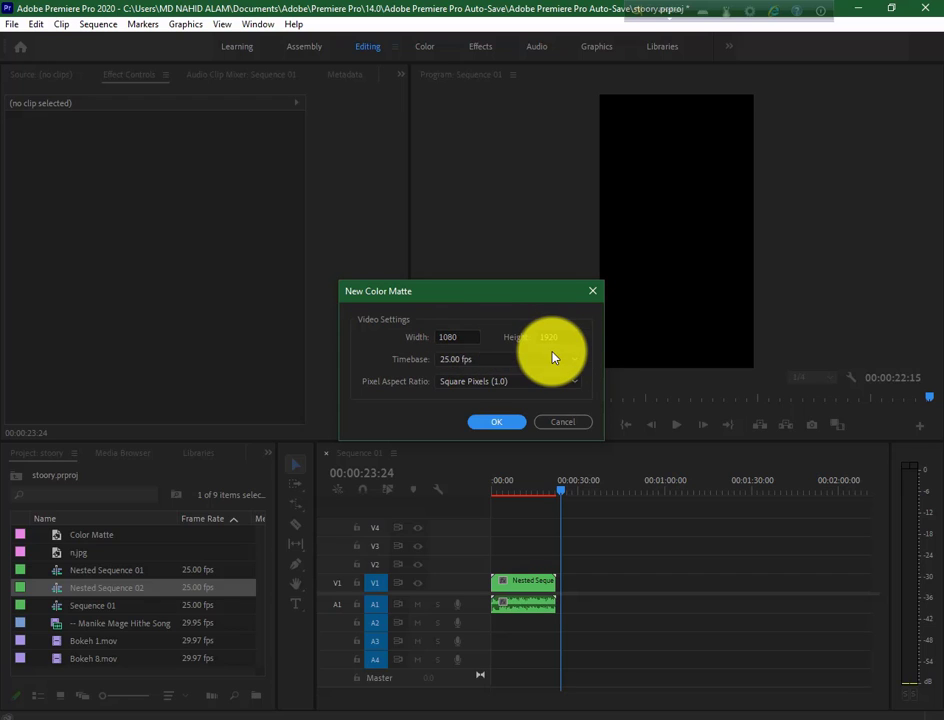
{"action": "left_click", "coordinate": [497, 422]}
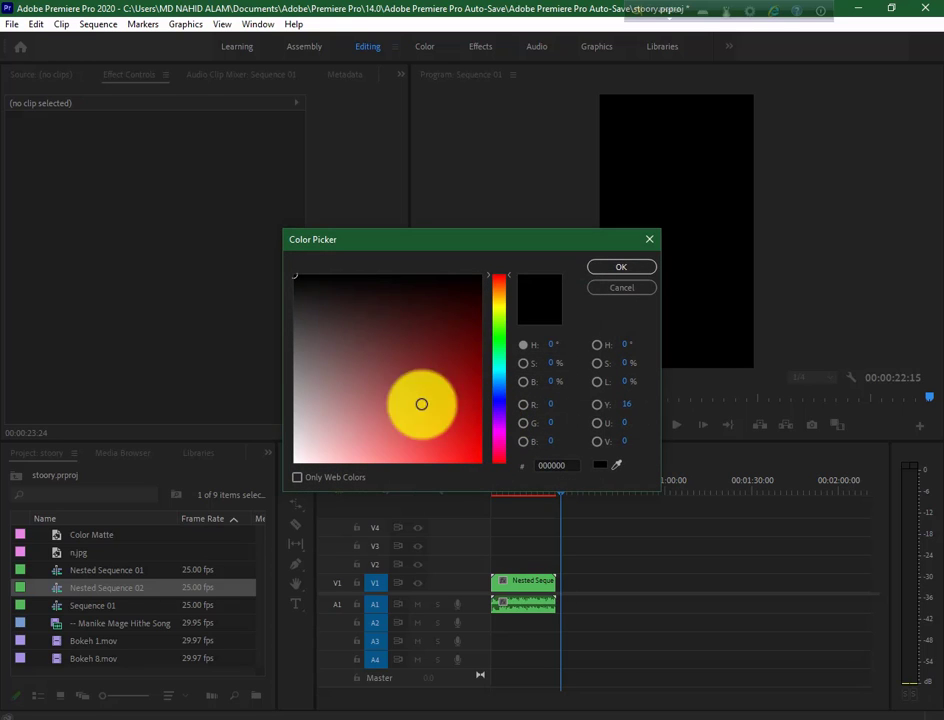
{"action": "left_click", "coordinate": [310, 459]}
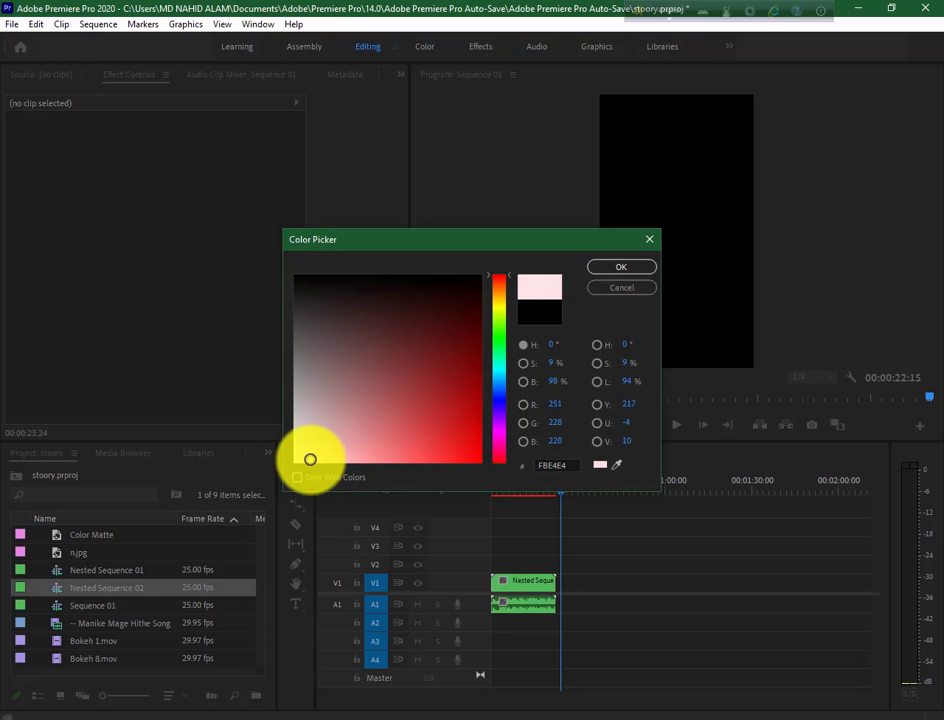
{"action": "left_click", "coordinate": [606, 269]}
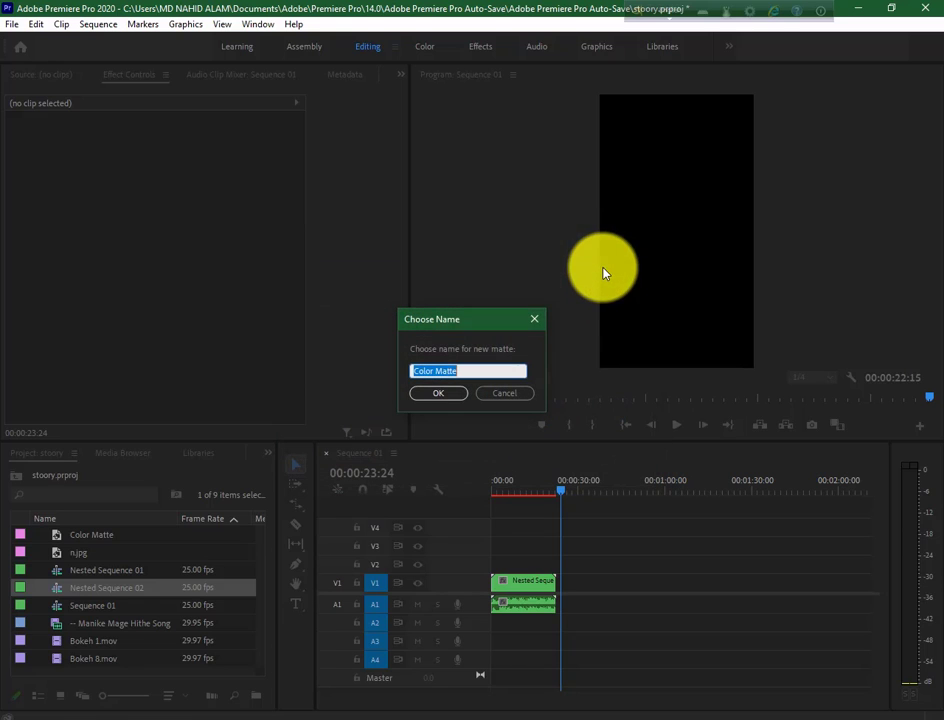
{"action": "left_click", "coordinate": [422, 394]}
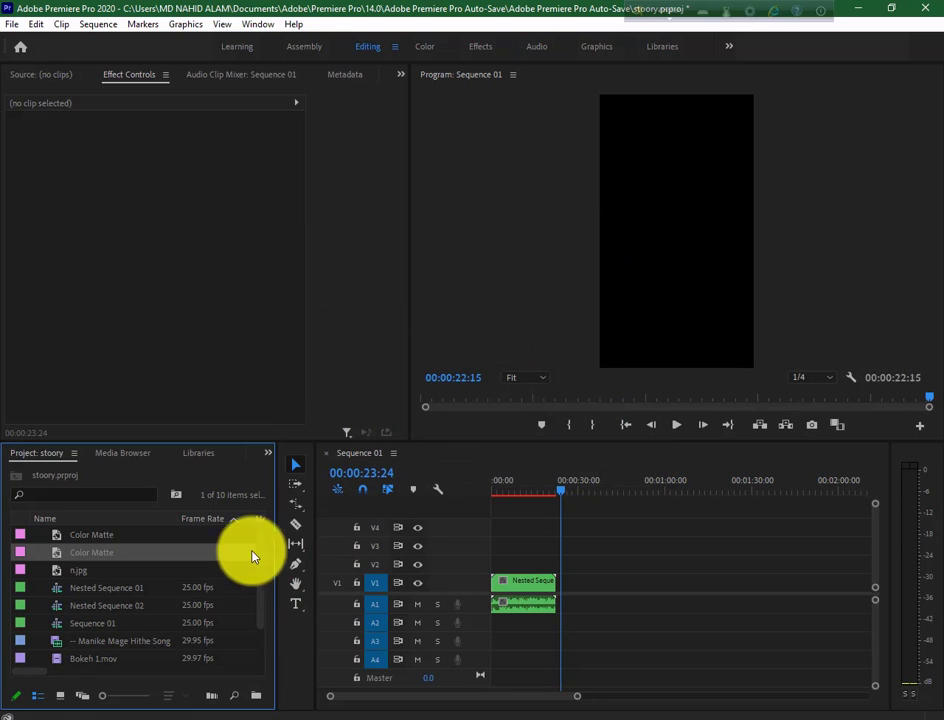
Step: Place the new pink color matte on track V1 after the nested clip and show its frame at 00:00:30:02
{"action": "left_click_drag", "start_coordinate": [120, 556], "coordinate": [581, 588]}
{"action": "left_click_drag", "start_coordinate": [563, 494], "coordinate": [579, 497]}
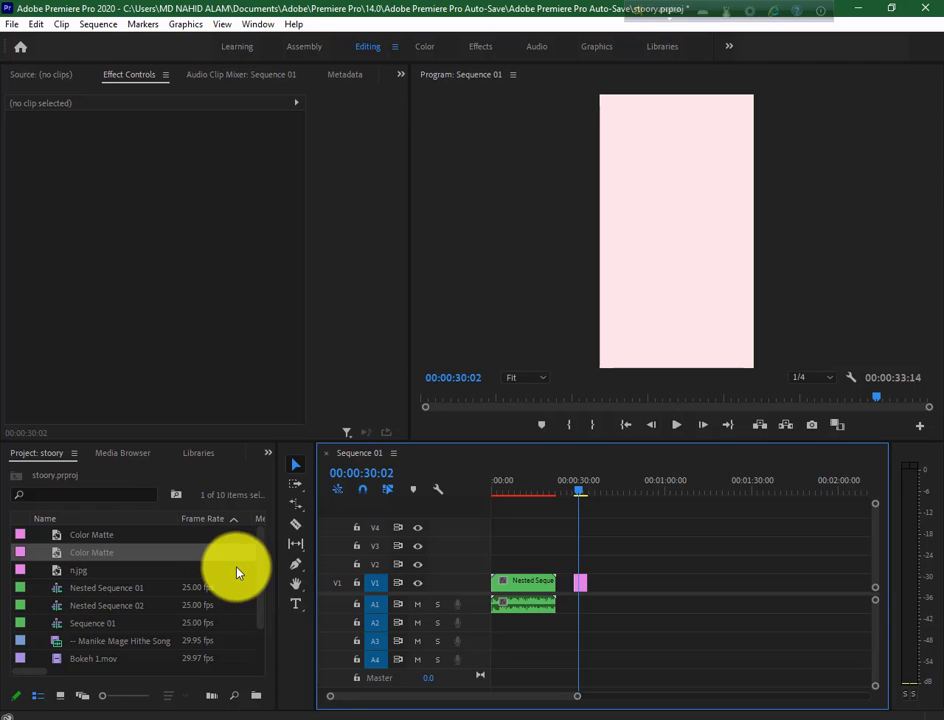
{"action": "right_click", "coordinate": [145, 478]}
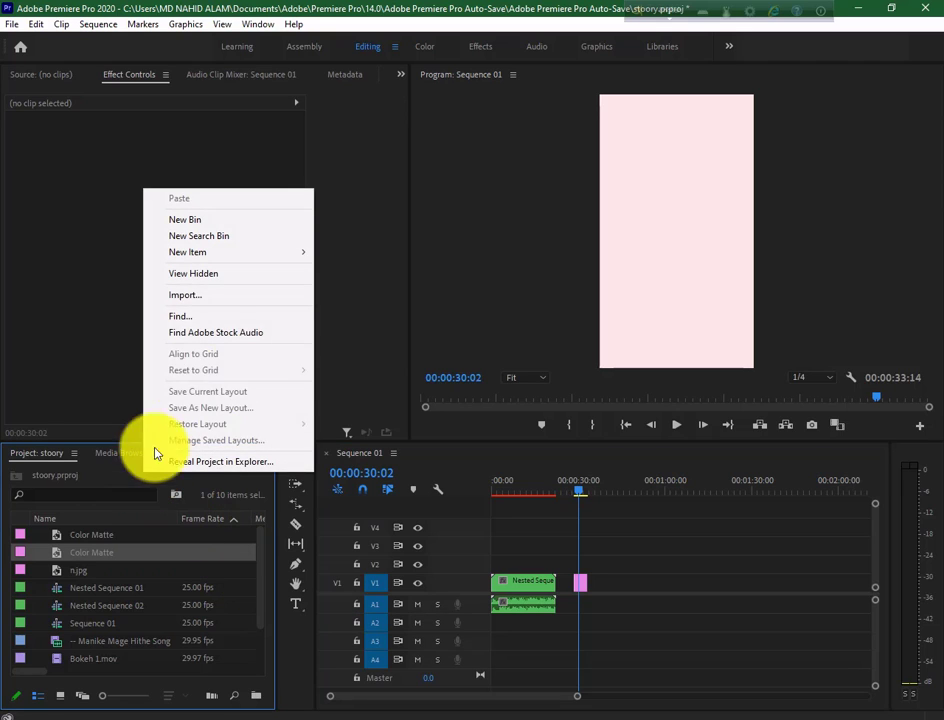
{"action": "left_click", "coordinate": [211, 297]}
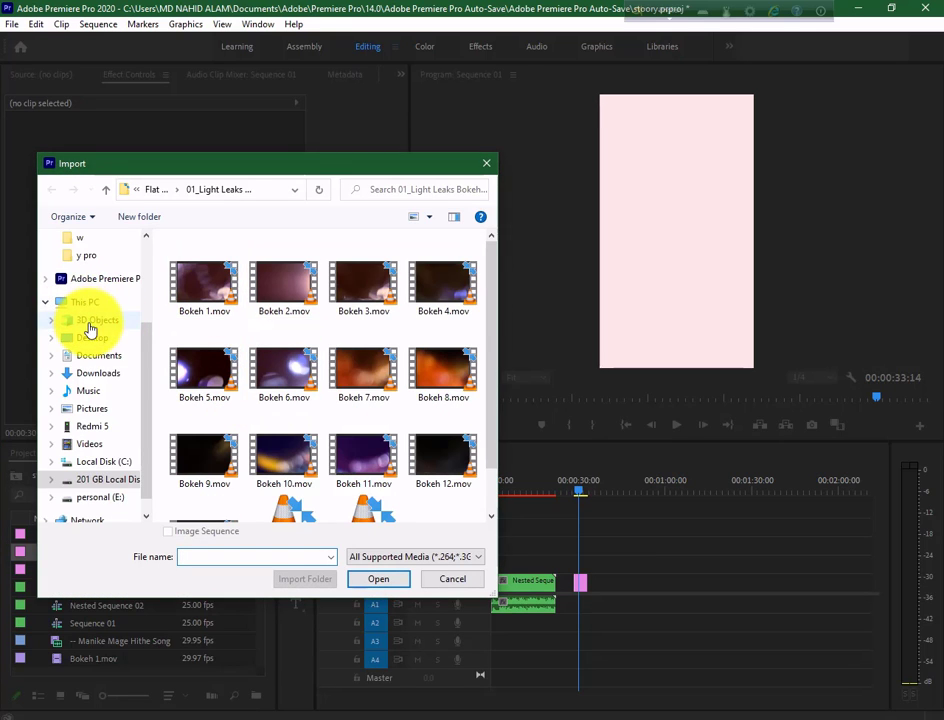
{"action": "left_click", "coordinate": [96, 340]}
{"action": "scroll", "coordinate": [293, 407], "scroll_direction": "down", "scroll_amount": 5}
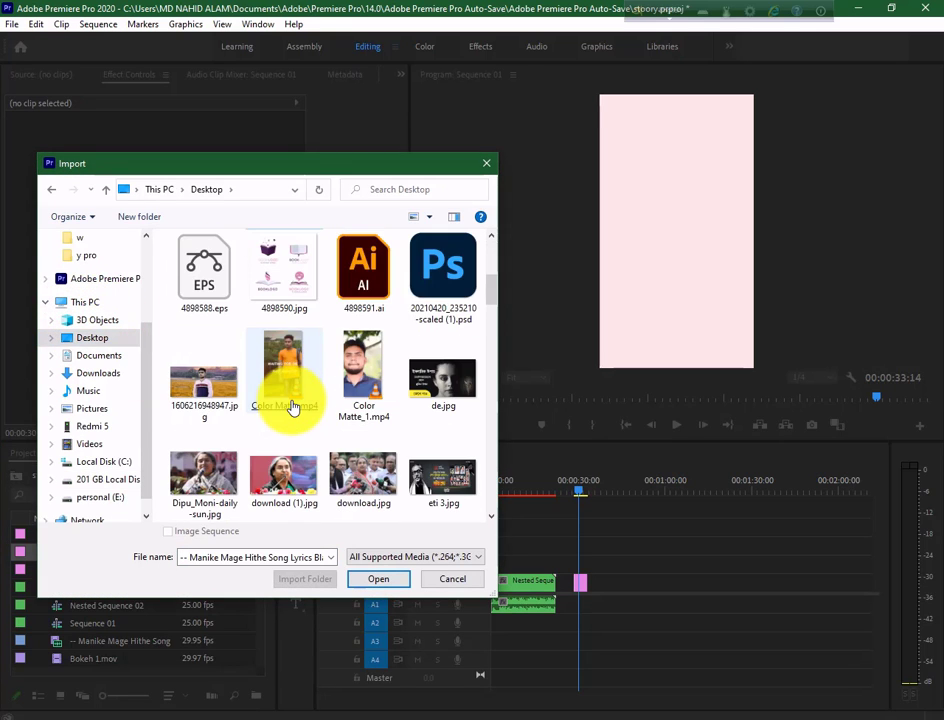
{"action": "left_click", "coordinate": [280, 400]}
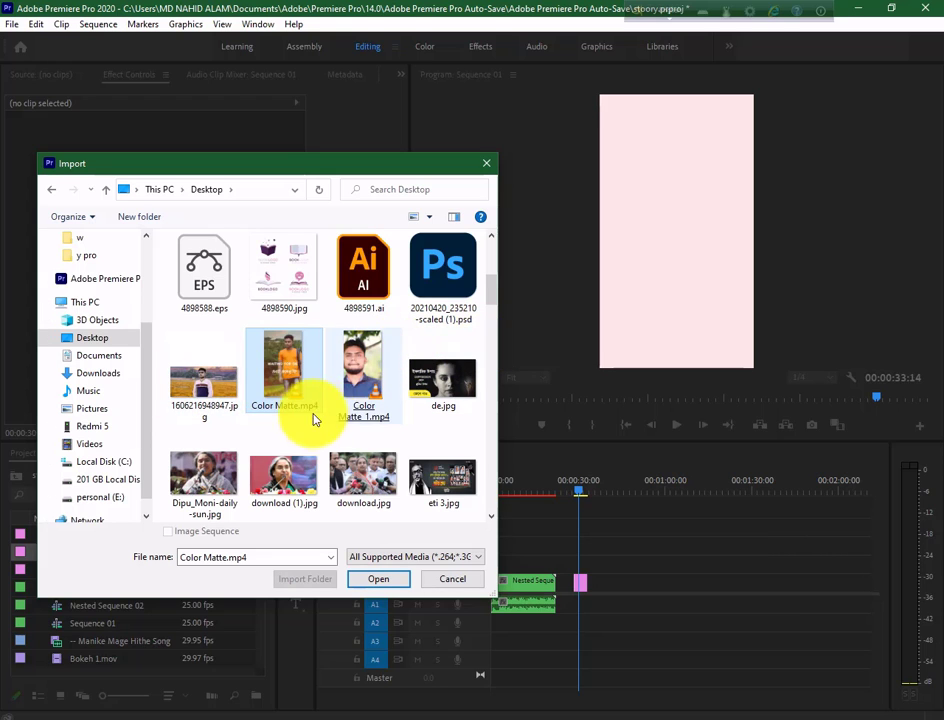
{"action": "left_click", "coordinate": [368, 576]}
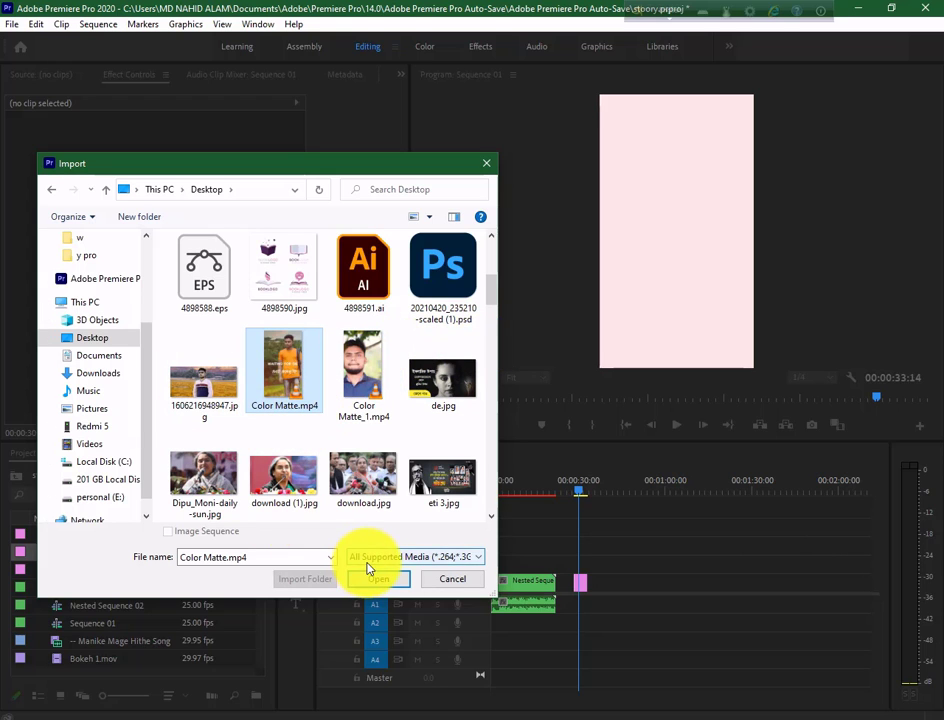
{"action": "left_click", "coordinate": [488, 166]}
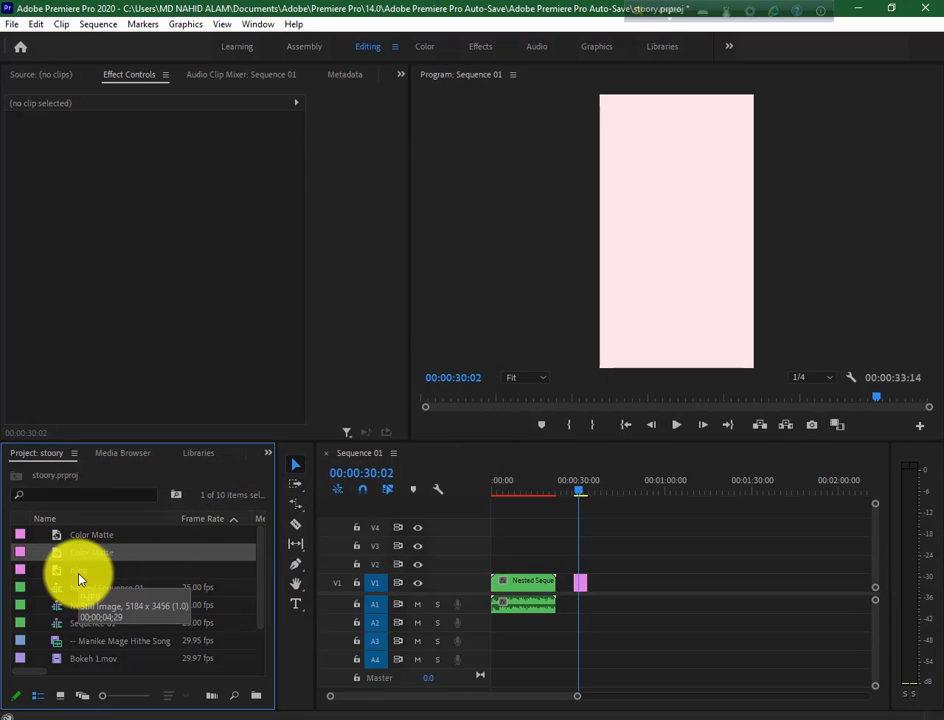
Step: Place n.jpg on track V2 directly above the pink color matte clip, with the playhead at 00:00:30:02
{"action": "left_click_drag", "start_coordinate": [79, 576], "coordinate": [575, 565]}
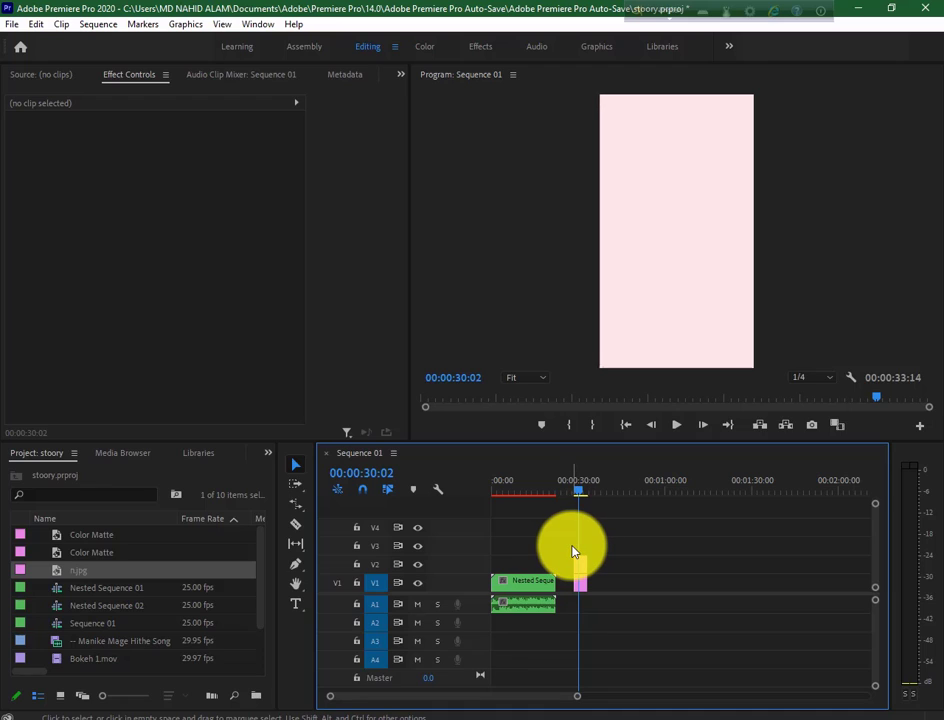
{"action": "left_click", "coordinate": [576, 491]}
{"action": "left_click_drag", "start_coordinate": [577, 495], "coordinate": [581, 496]}
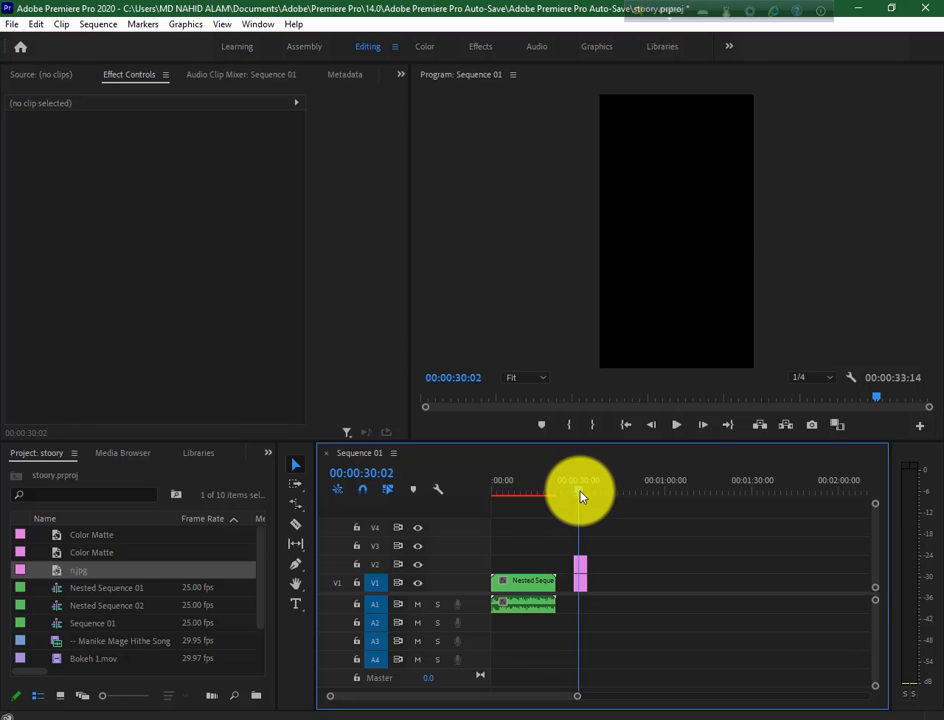
Step: Set the n.jpg clip's scale to 67 at its start, 00:00:28:20, and add the first Scale keyframe there
{"action": "left_click", "coordinate": [581, 572]}
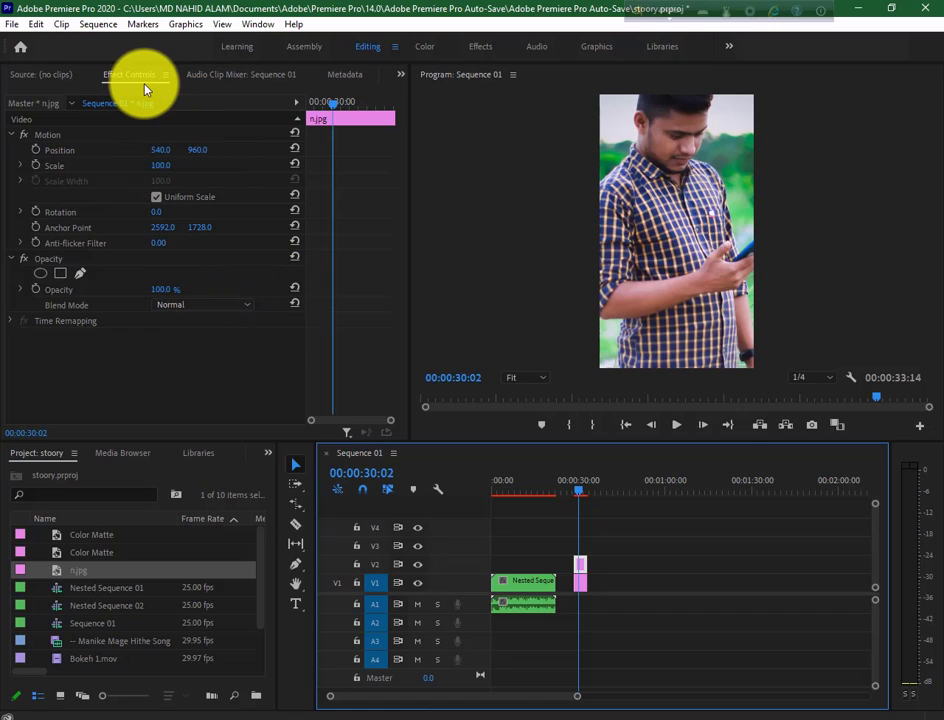
{"action": "left_click", "coordinate": [404, 74]}
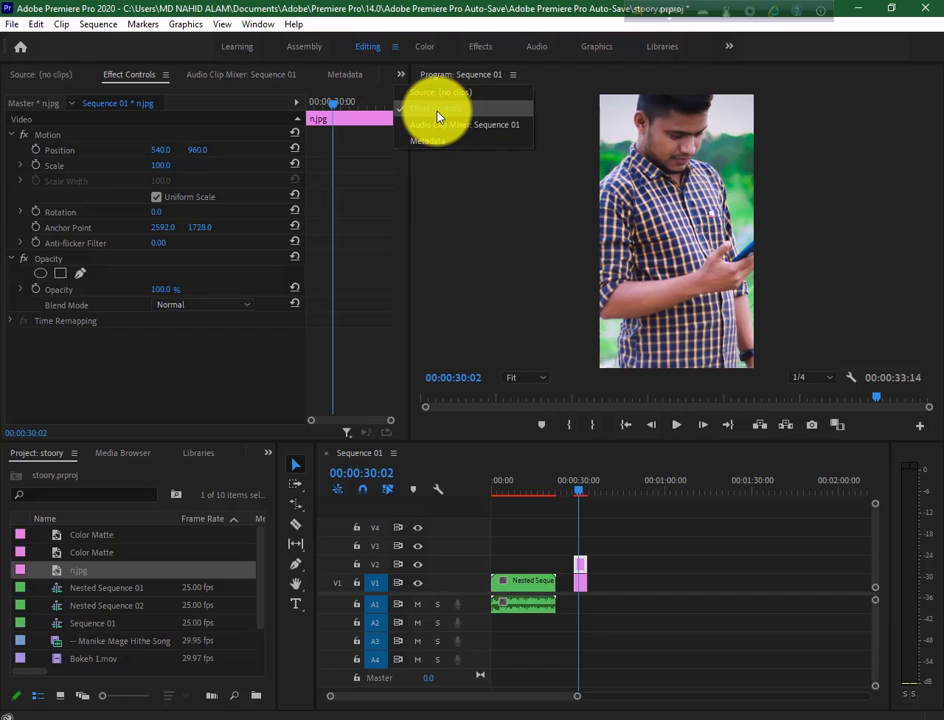
{"action": "left_click", "coordinate": [437, 113]}
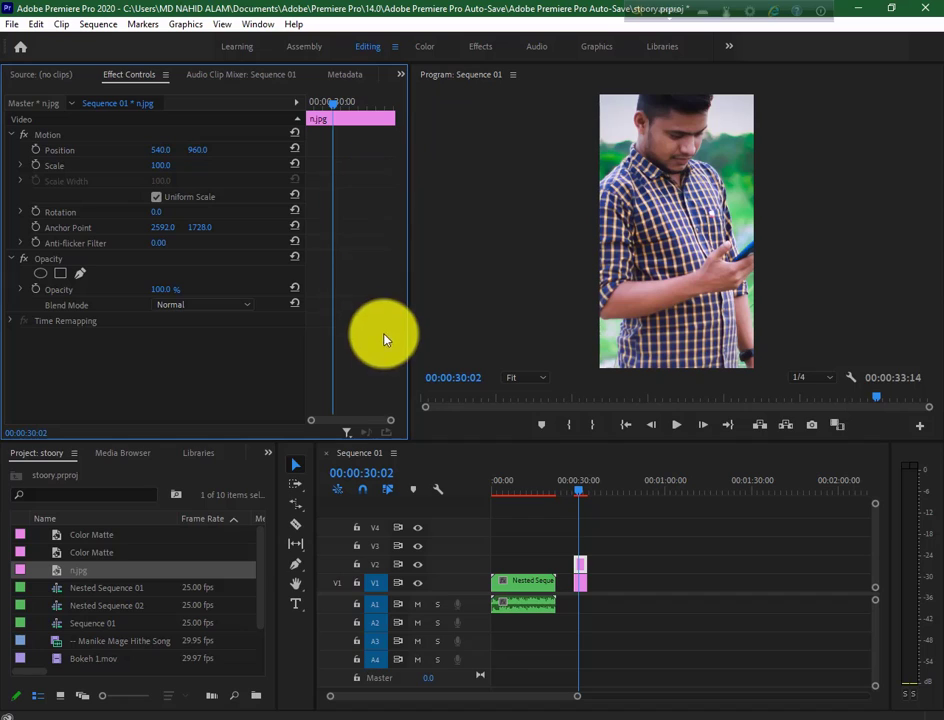
{"action": "left_click", "coordinate": [576, 493]}
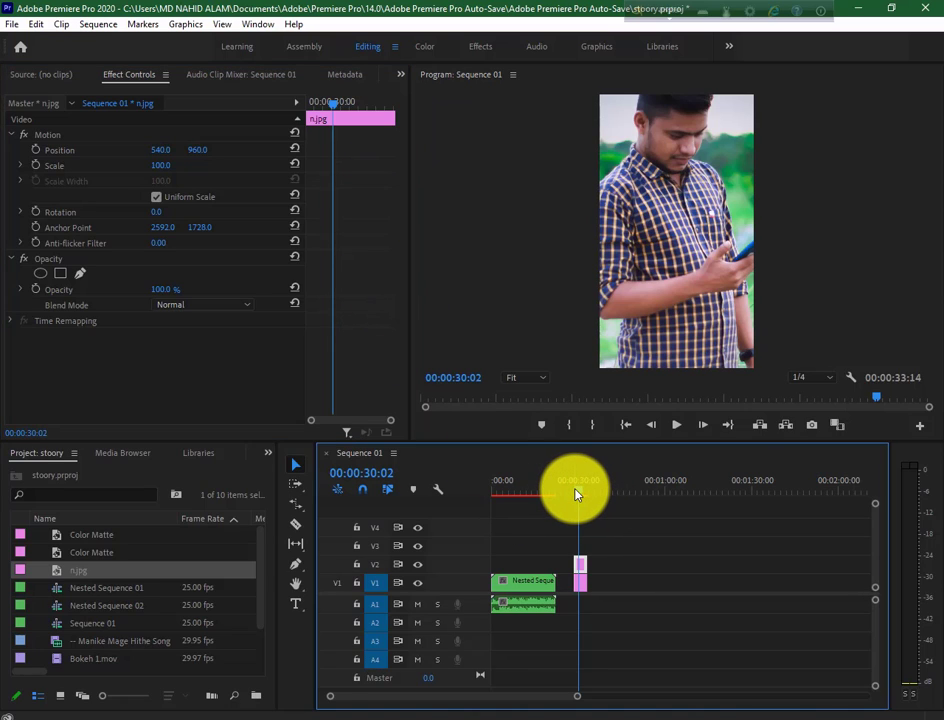
{"action": "left_click_drag", "start_coordinate": [576, 493], "coordinate": [574, 493]}
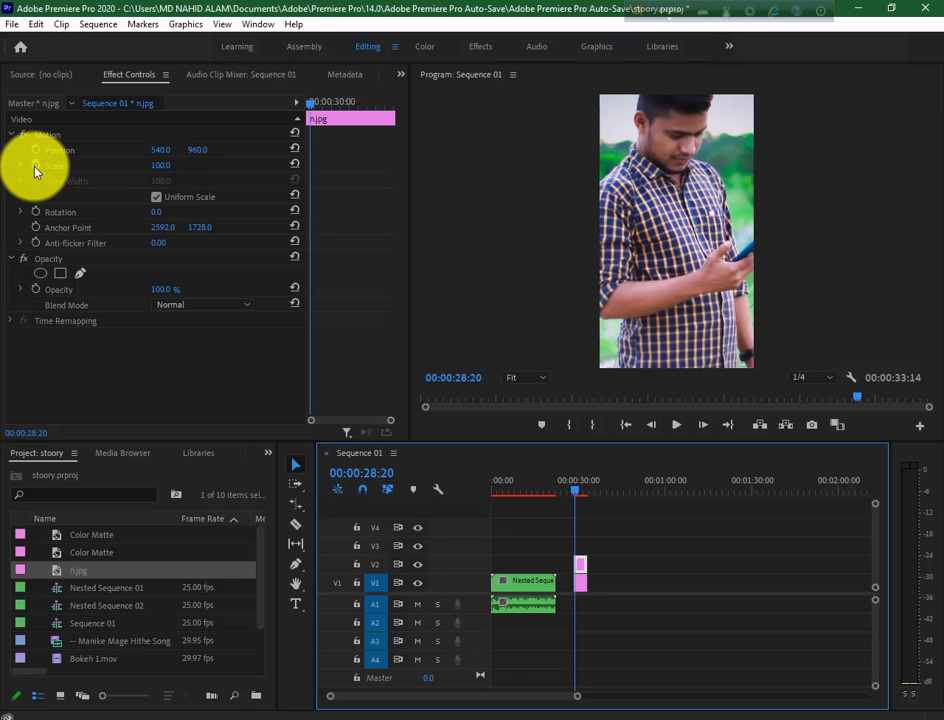
{"action": "left_click", "coordinate": [61, 168]}
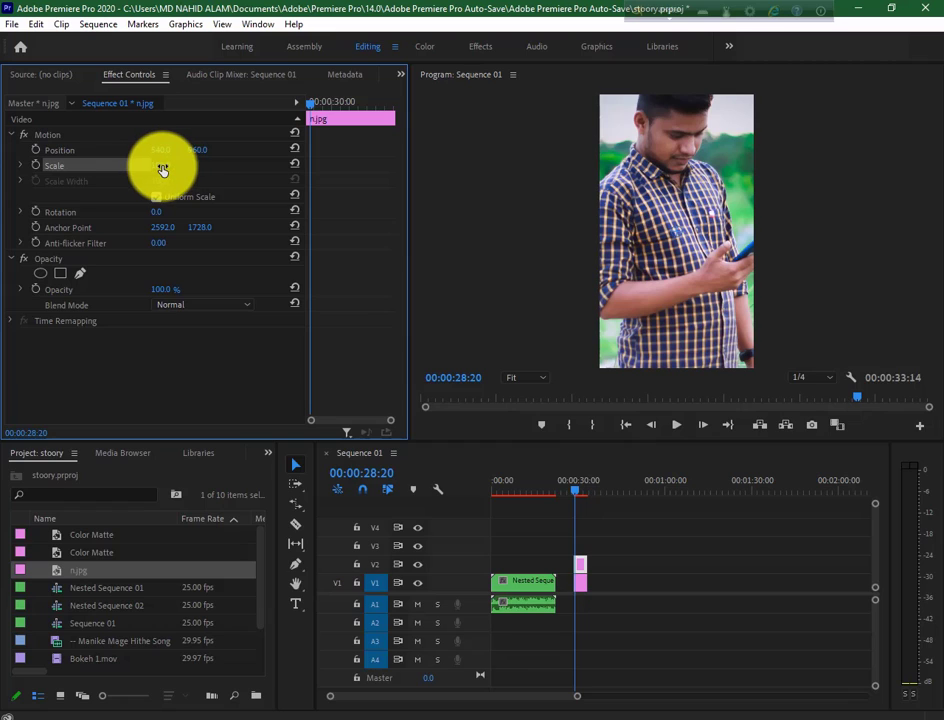
{"action": "left_click_drag", "start_coordinate": [159, 167], "coordinate": [145, 171]}
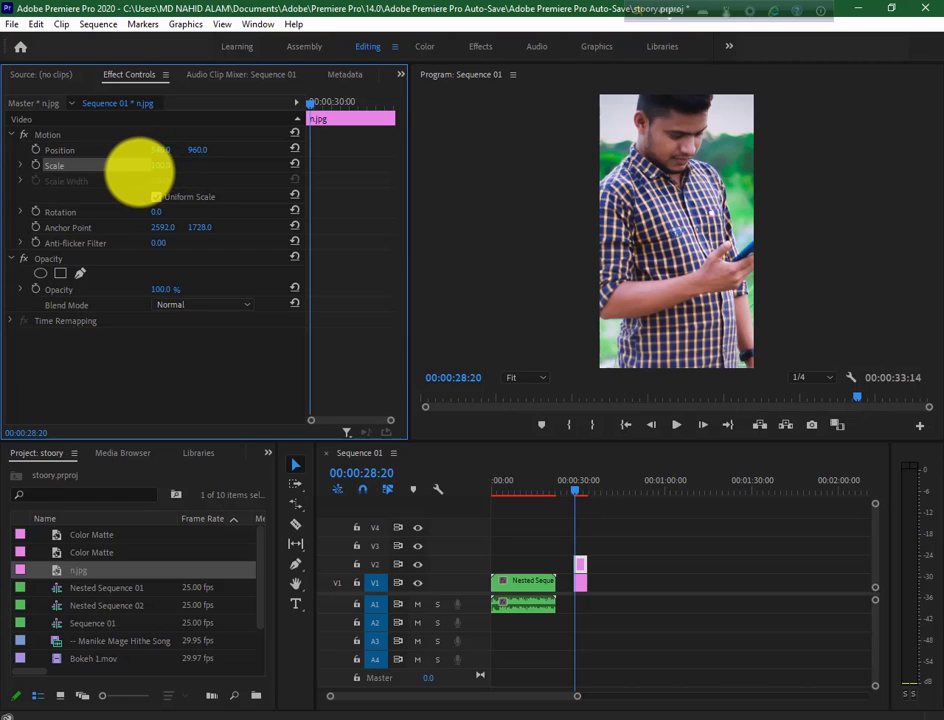
{"action": "left_click", "coordinate": [182, 165]}
{"action": "left_click", "coordinate": [200, 165]}
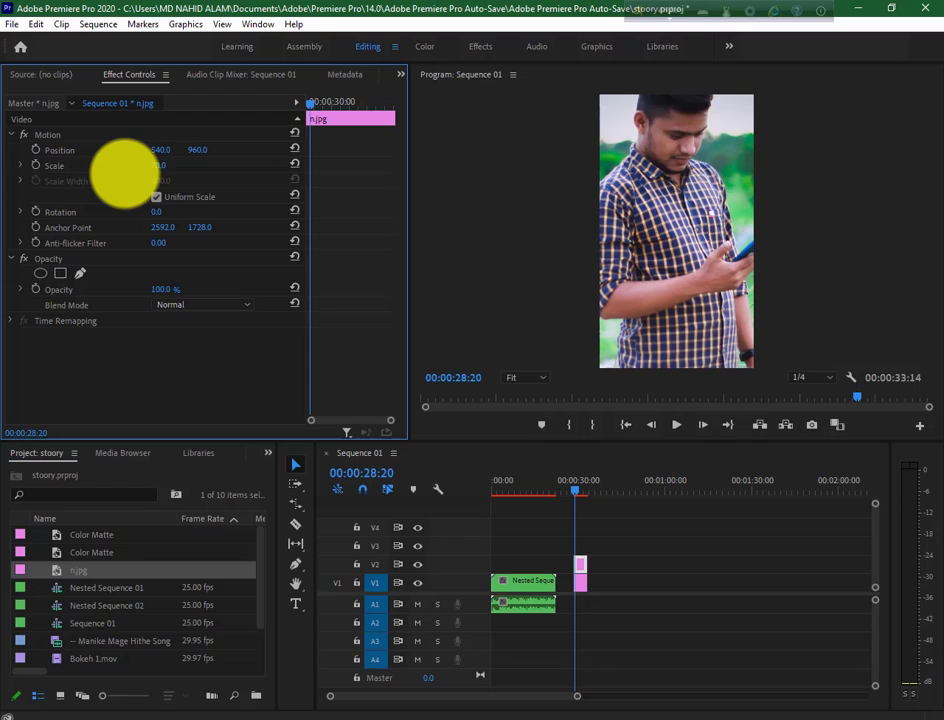
{"action": "mouse_move", "coordinate": [123, 173]}
{"action": "left_mouse_down"}
{"action": "mouse_move", "coordinate": [112, 177]}
{"action": "mouse_move", "coordinate": [116, 169]}
{"action": "left_mouse_up"}
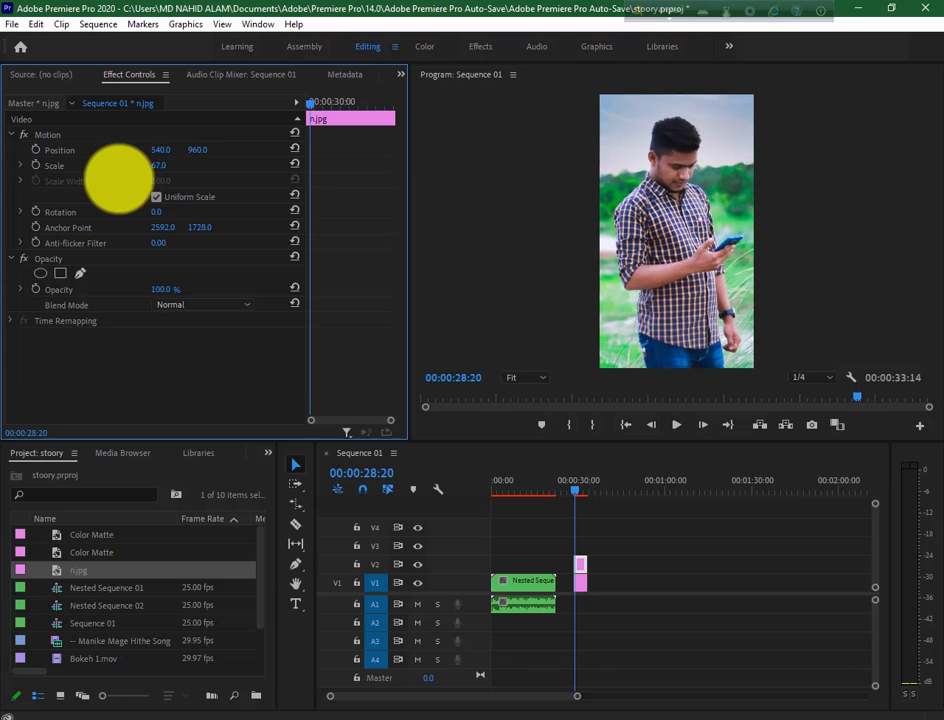
{"action": "left_click", "coordinate": [36, 166]}
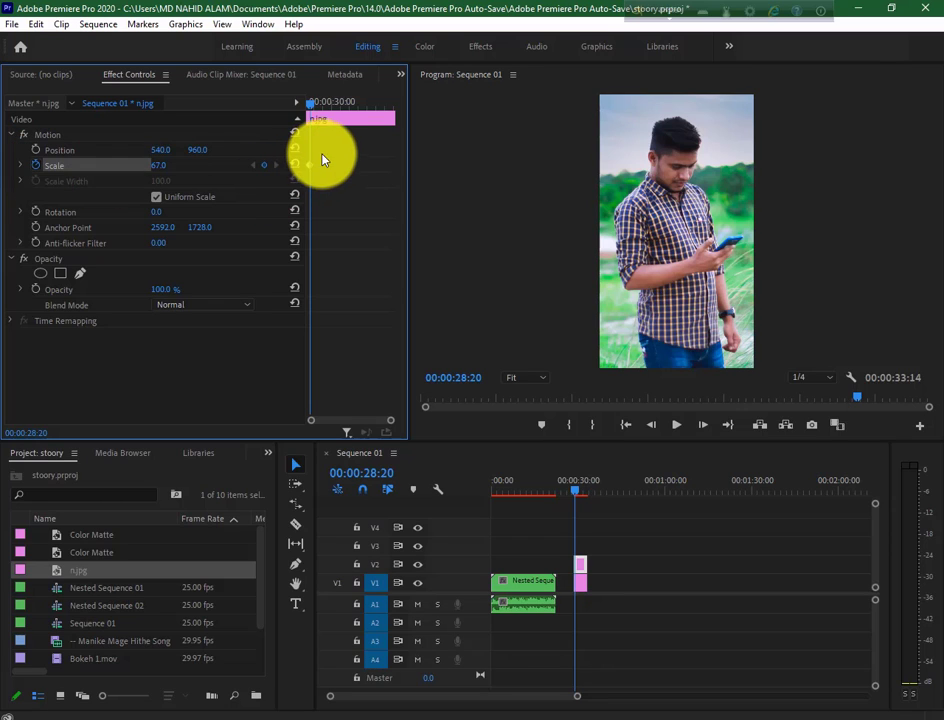
Step: Add a second Scale keyframe of 105 near the end of the n.jpg clip, at 00:00:33:09
{"action": "left_click", "coordinate": [313, 102]}
{"action": "left_click_drag", "start_coordinate": [322, 105], "coordinate": [394, 132]}
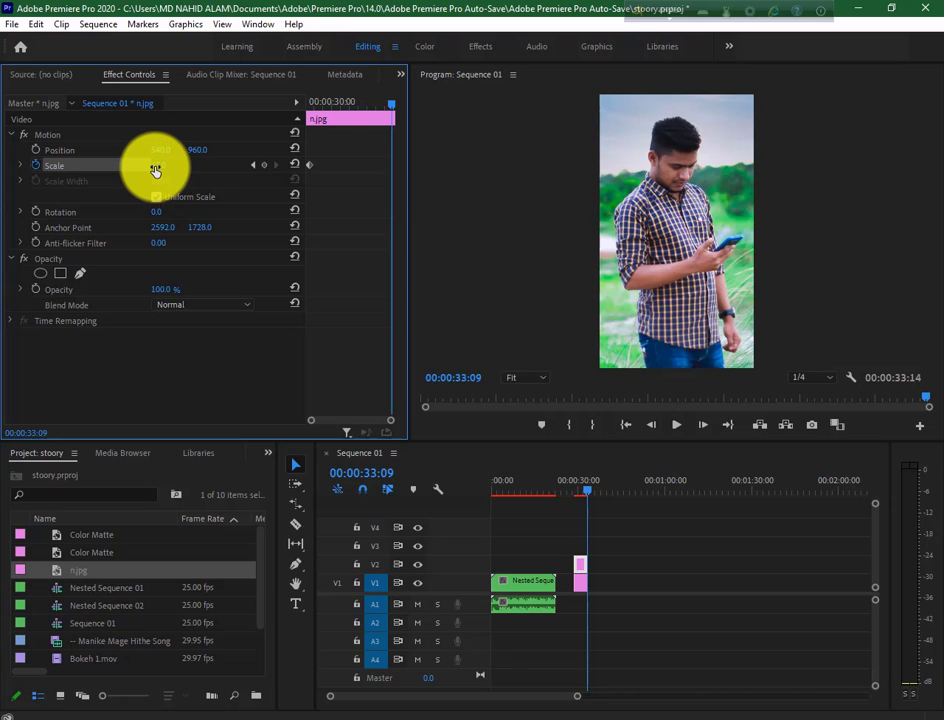
{"action": "left_click_drag", "start_coordinate": [154, 163], "coordinate": [205, 172]}
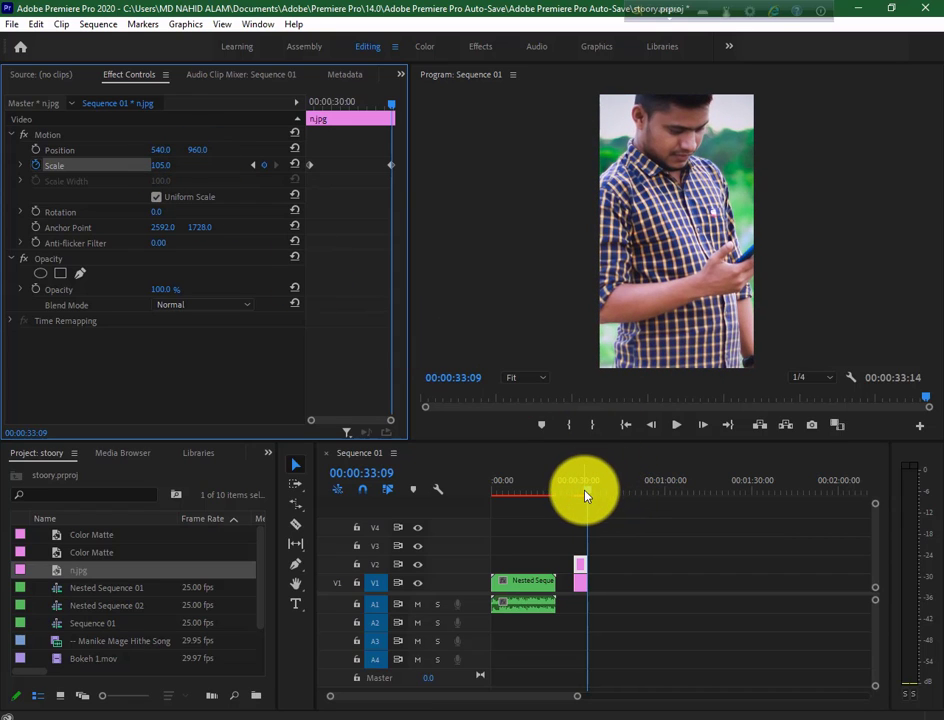
Step: Preview the n.jpg clip's zoom animation and return the playhead to the clip's start at 00:00:28:20
{"action": "left_click_drag", "start_coordinate": [591, 493], "coordinate": [580, 496]}
{"action": "left_click", "coordinate": [676, 425]}
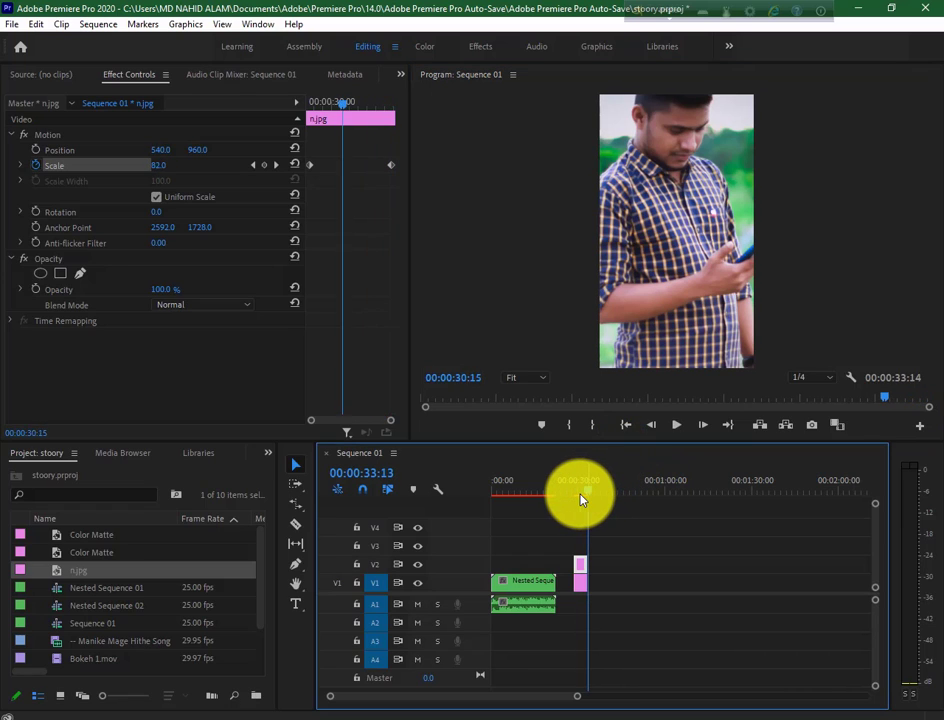
{"action": "left_click", "coordinate": [577, 497]}
{"action": "left_click_drag", "start_coordinate": [577, 497], "coordinate": [575, 497]}
Step: Select both the n.jpg and color matte clips and render the selection
{"action": "left_click_drag", "start_coordinate": [600, 537], "coordinate": [579, 596]}
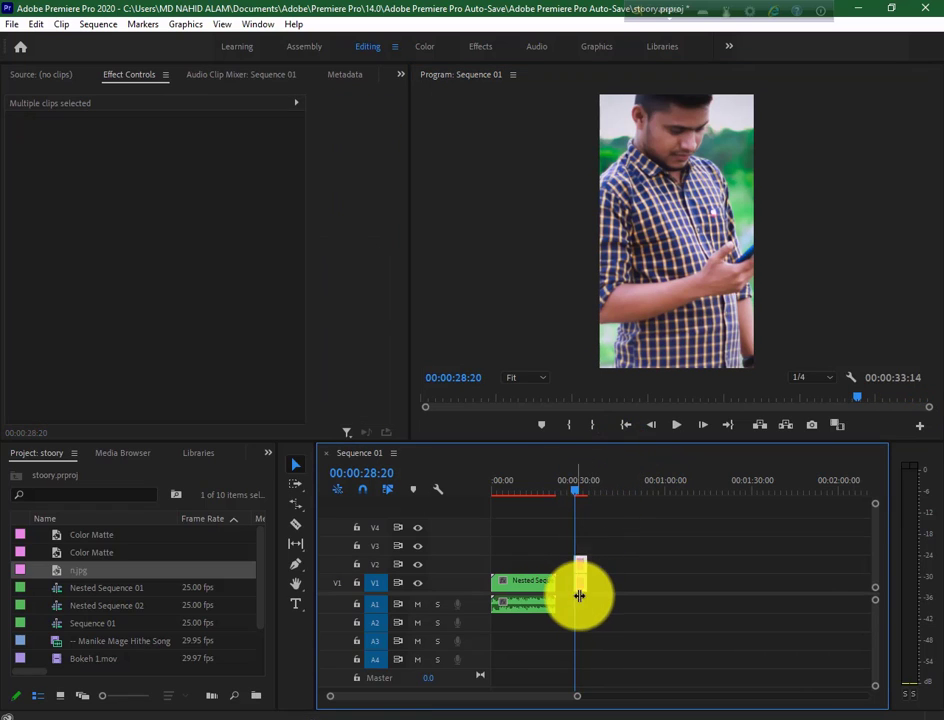
{"action": "left_click", "coordinate": [98, 24]}
{"action": "left_click", "coordinate": [158, 100]}
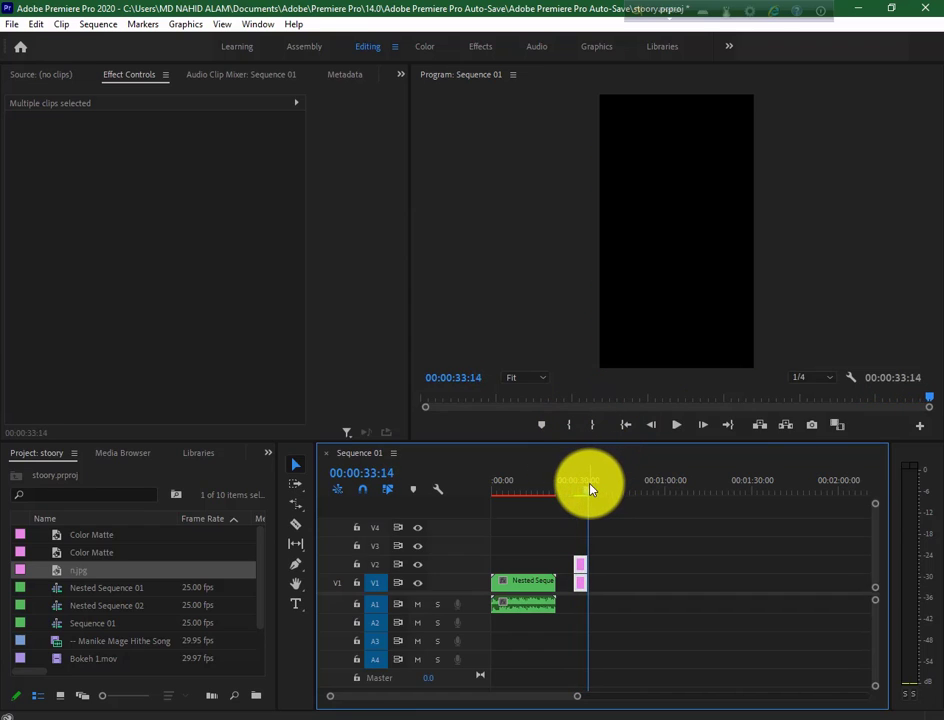
Step: Play back the rendered photo zoom from 00:00:27:19, just before the clips
{"action": "left_click_drag", "start_coordinate": [589, 491], "coordinate": [572, 499]}
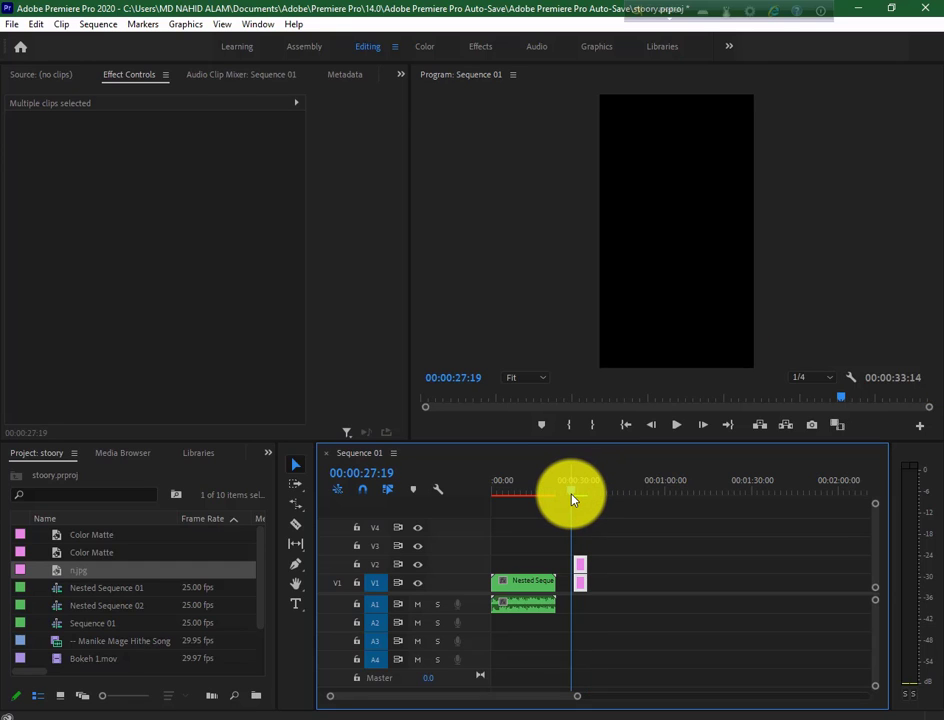
{"action": "key", "text": "space"}
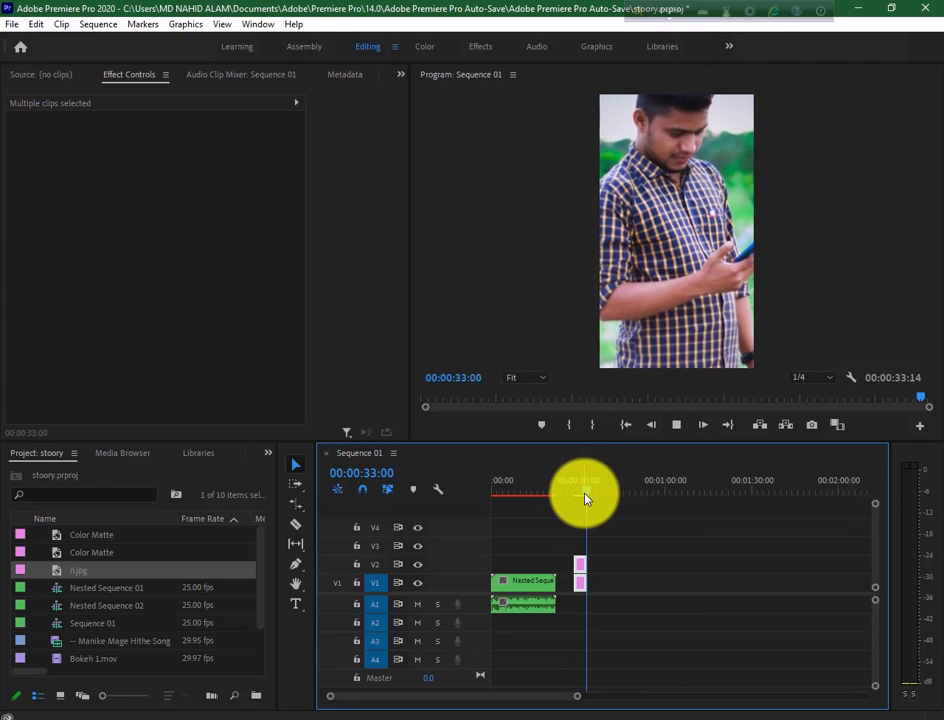
Step: Place the Manike Mage Hithe Song lyrics video on V3 at 00:00:29:01, with its audio on A1
{"action": "left_click", "coordinate": [575, 492]}
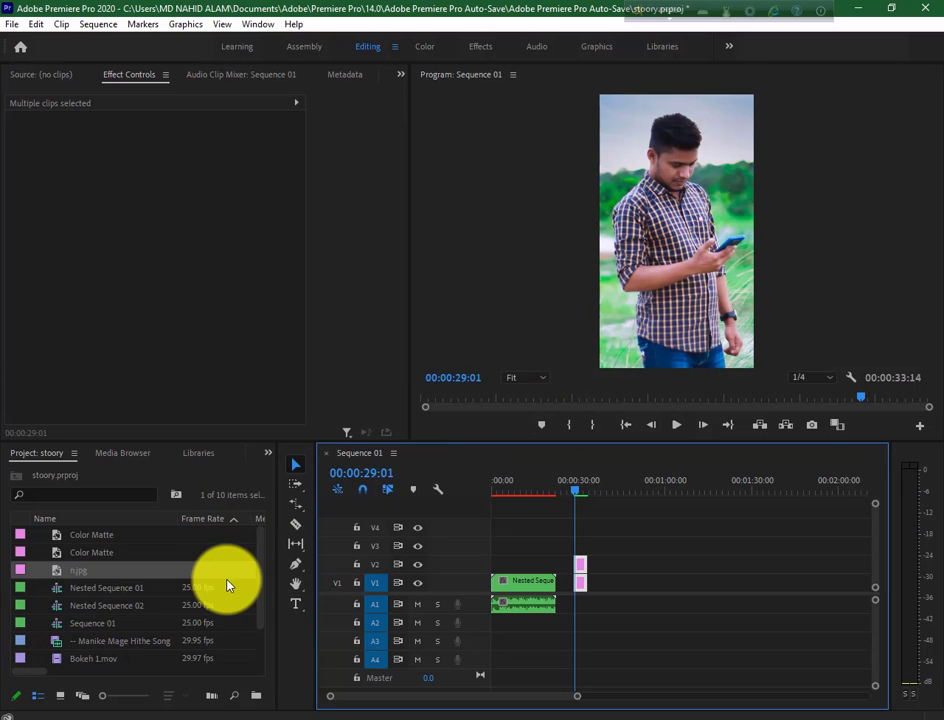
{"action": "scroll", "coordinate": [131, 622], "scroll_direction": "down", "scroll_amount": 1}
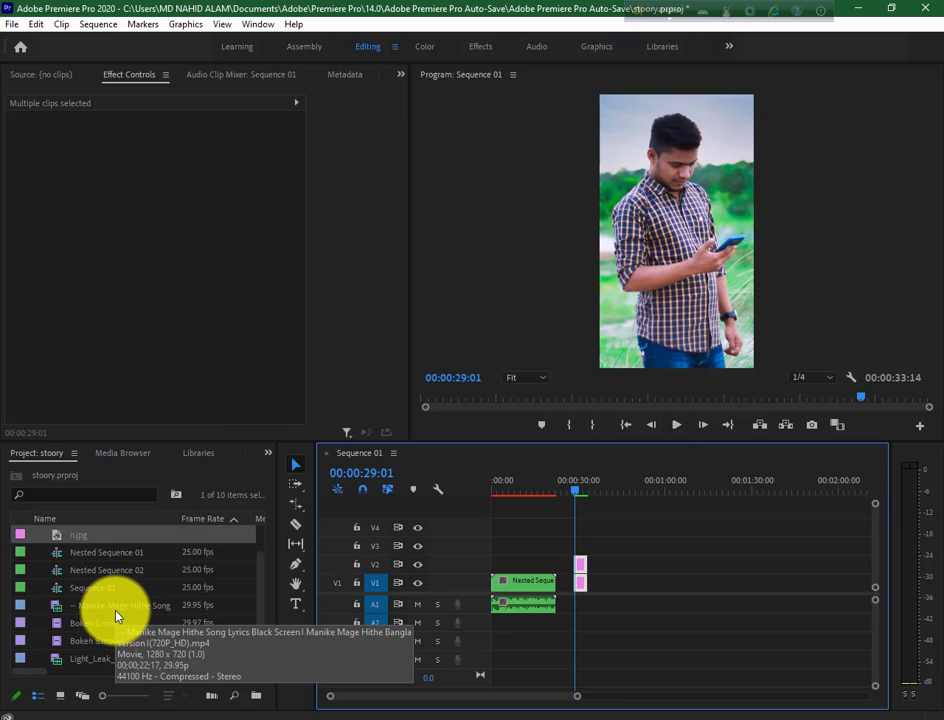
{"action": "left_click_drag", "start_coordinate": [118, 609], "coordinate": [584, 552]}
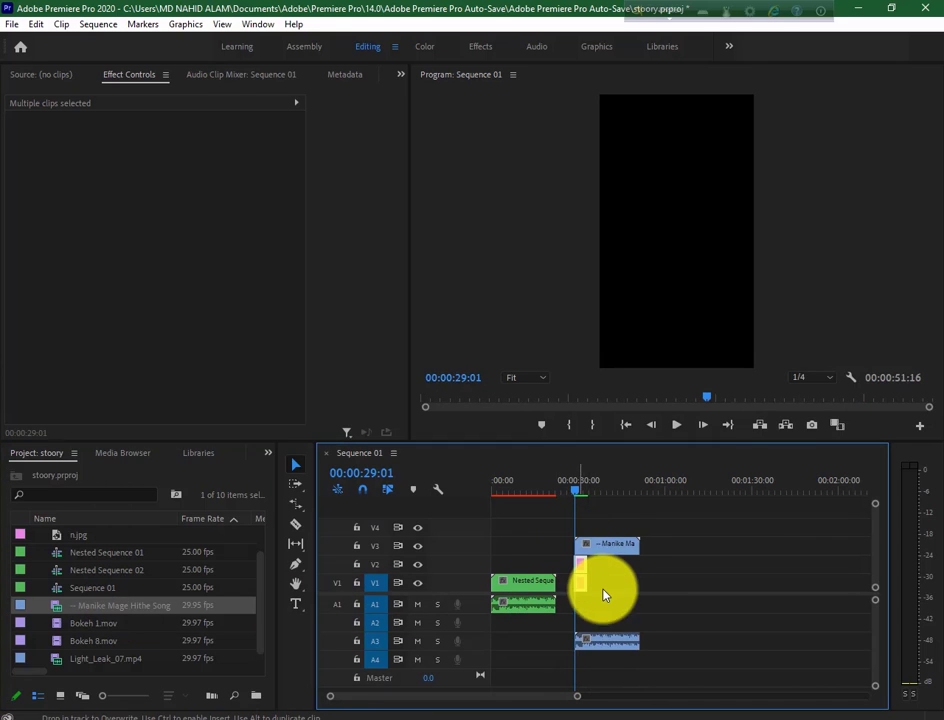
{"action": "left_click_drag", "start_coordinate": [603, 595], "coordinate": [605, 659]}
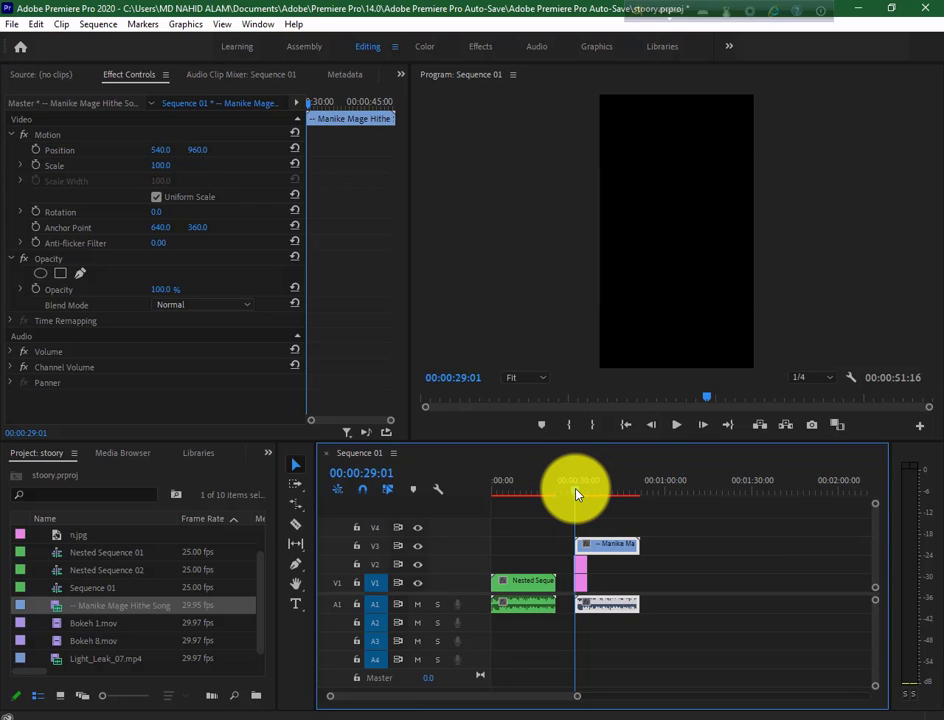
Step: Enlarge the lyrics clip in the frame to a scale of about 298 so it covers the vertical picture
{"action": "left_click_drag", "start_coordinate": [576, 493], "coordinate": [579, 495]}
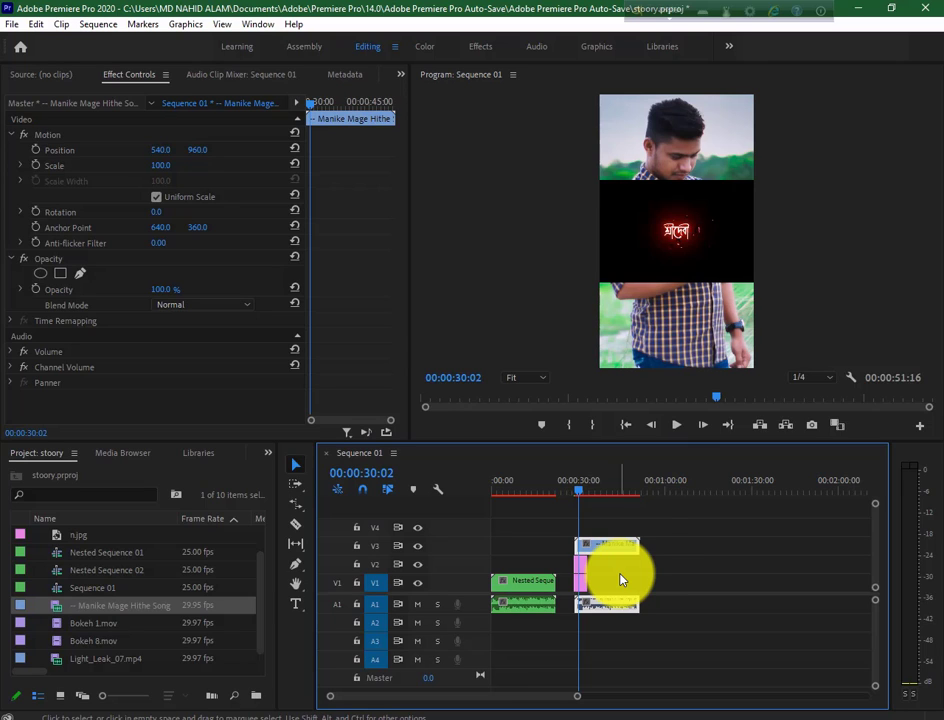
{"action": "left_click", "coordinate": [661, 232]}
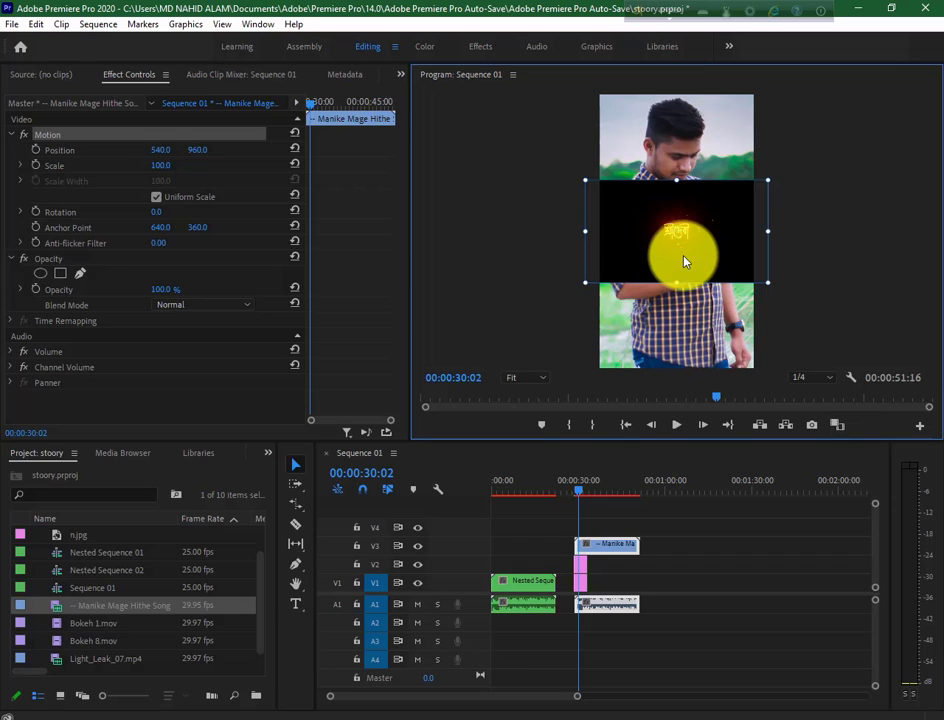
{"action": "left_click_drag", "start_coordinate": [678, 281], "coordinate": [678, 386]}
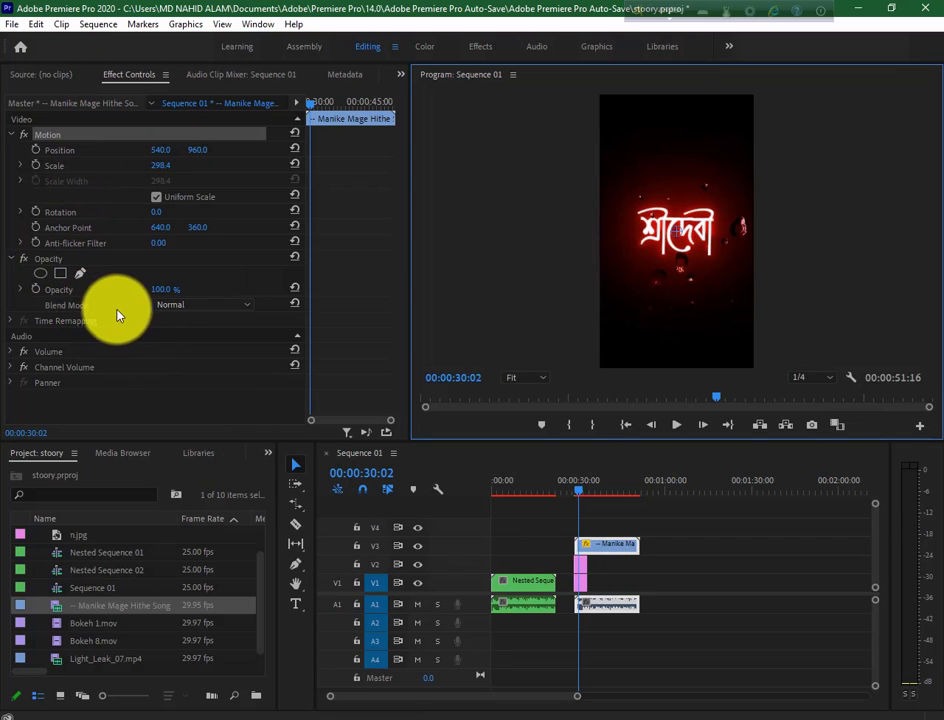
Step: Set the lyrics clip's blend mode to Screen and trim its end to match the n.jpg clip
{"action": "left_click", "coordinate": [175, 306]}
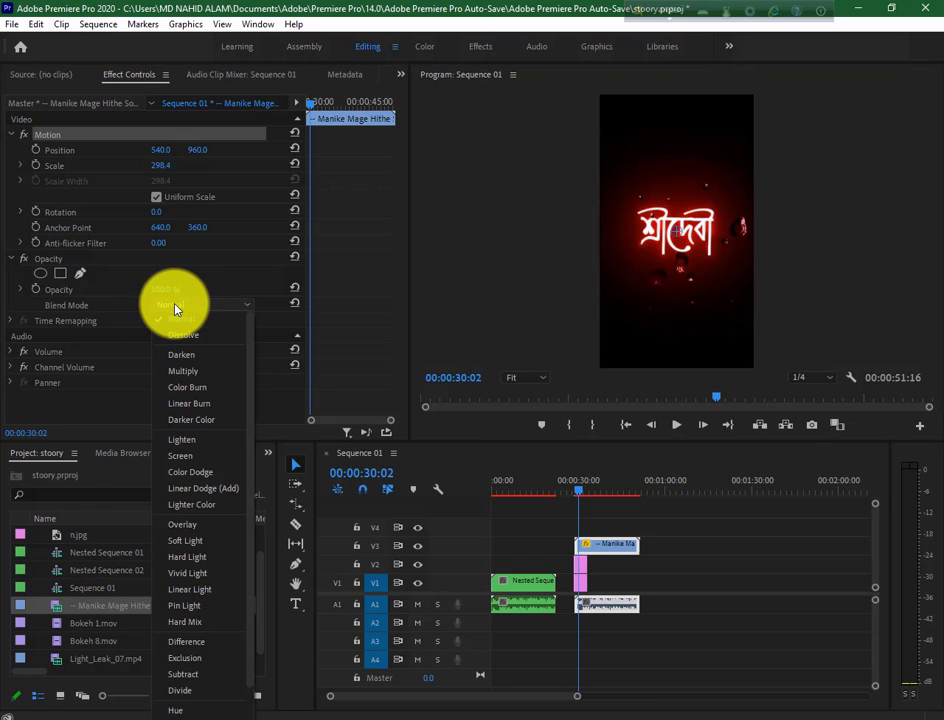
{"action": "left_click", "coordinate": [192, 456]}
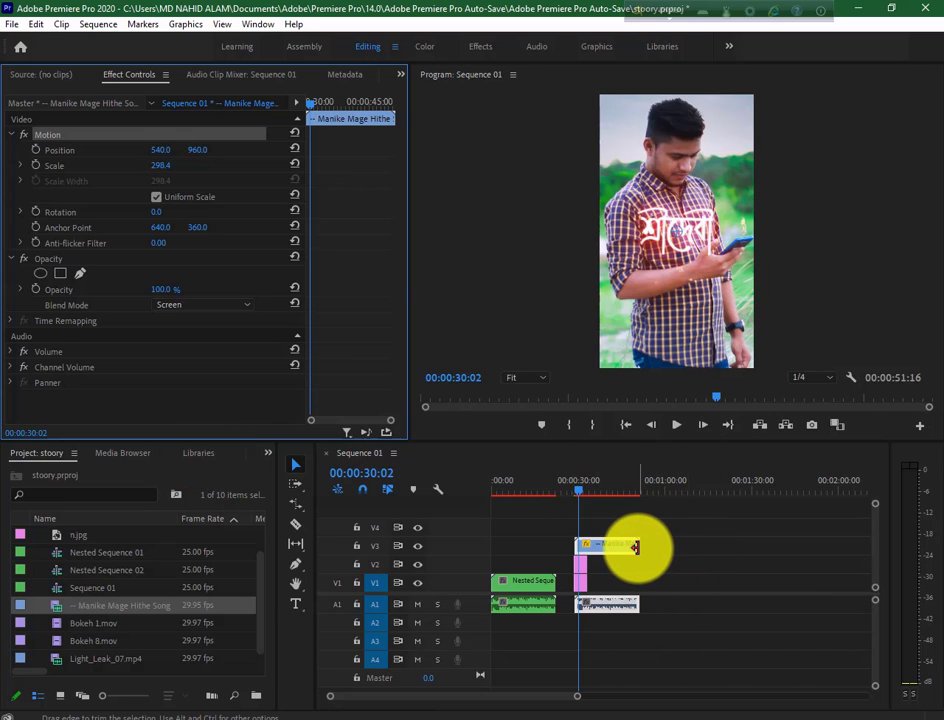
{"action": "left_click_drag", "start_coordinate": [634, 547], "coordinate": [584, 550]}
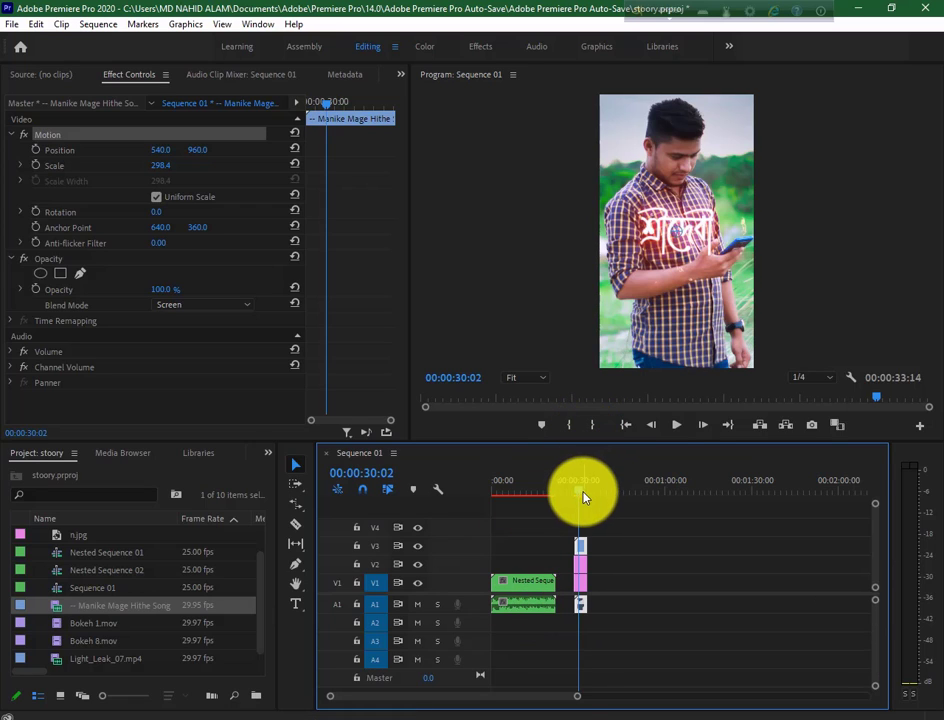
Step: Scrub through the nested sequence for comparison and return the playhead to the lyrics clip at 00:00:30:08
{"action": "left_click_drag", "start_coordinate": [585, 497], "coordinate": [519, 497]}
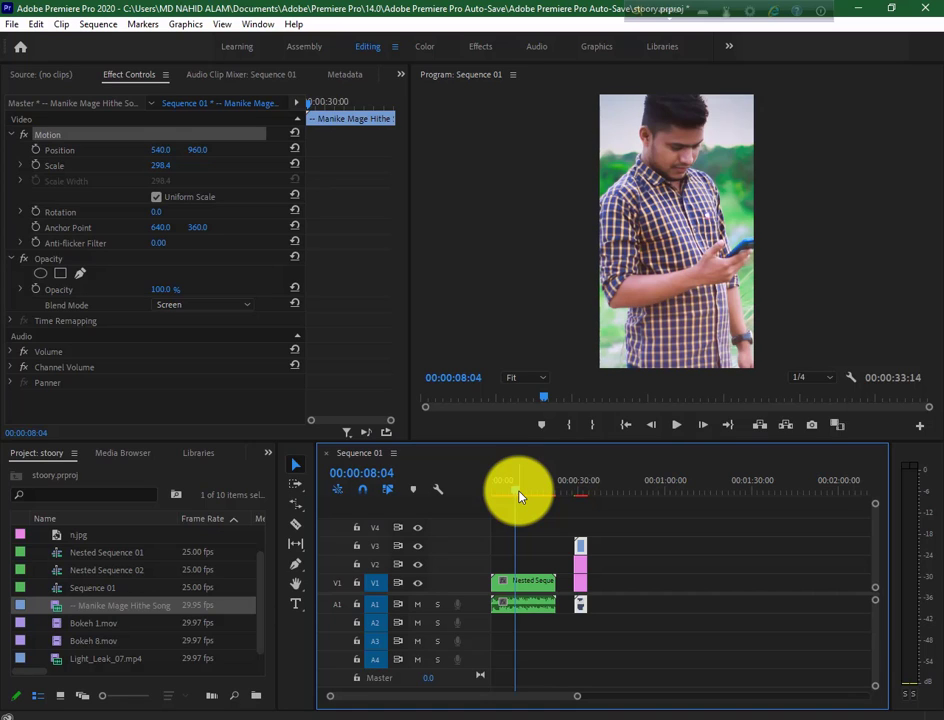
{"action": "left_click_drag", "start_coordinate": [519, 496], "coordinate": [534, 496]}
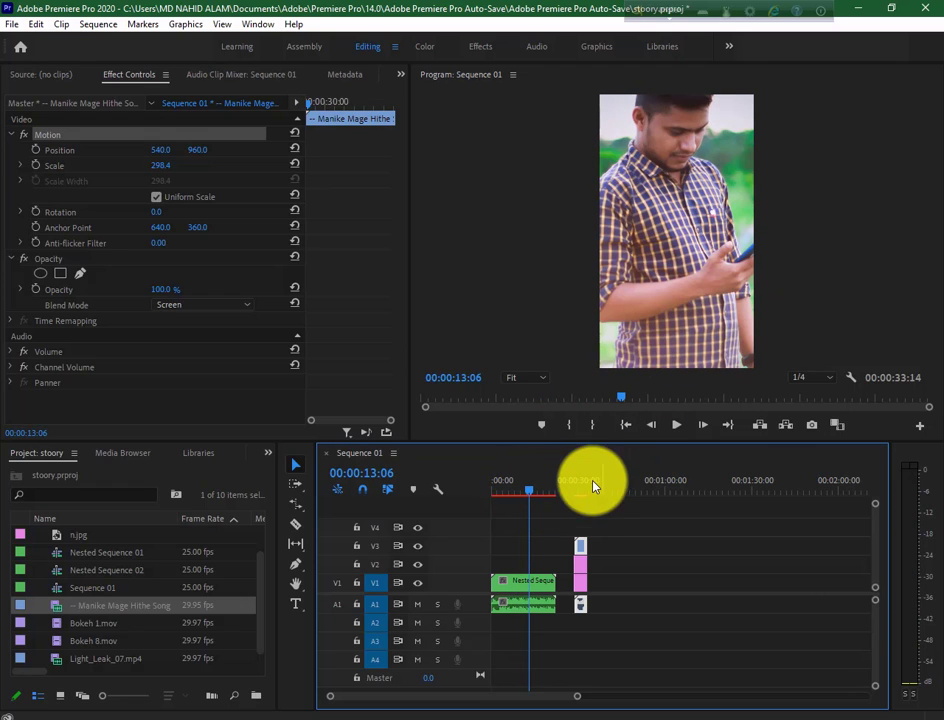
{"action": "left_click_drag", "start_coordinate": [531, 497], "coordinate": [580, 497]}
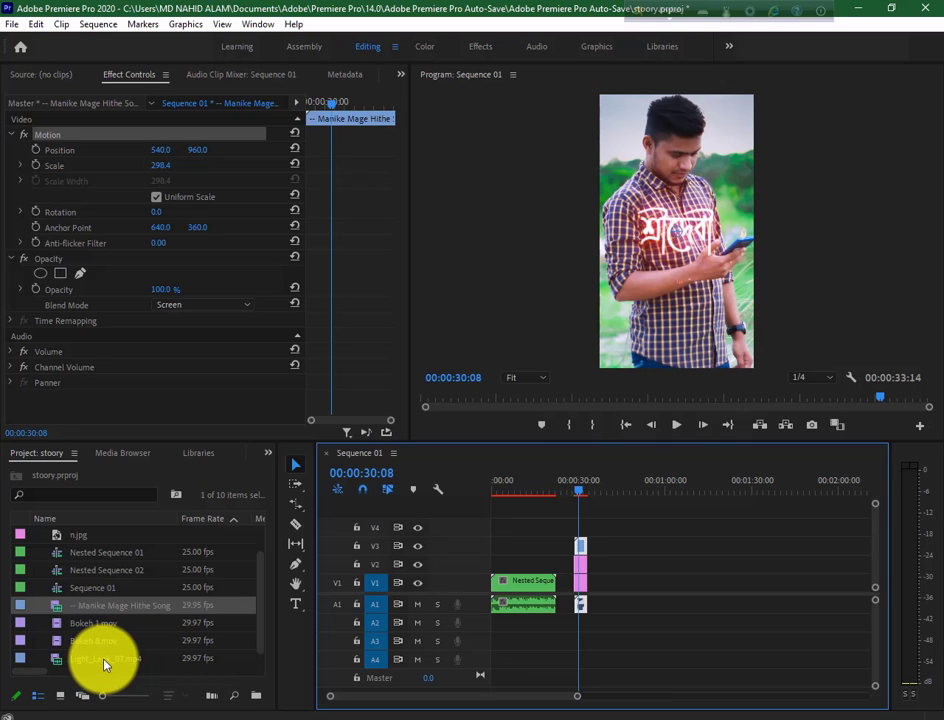
Step: Place Bokeh 1.mov on V4 above the lyrics clip, starting at 00:00:29:01 and trimmed to the end of the photo clip
{"action": "left_click_drag", "start_coordinate": [101, 658], "coordinate": [583, 540]}
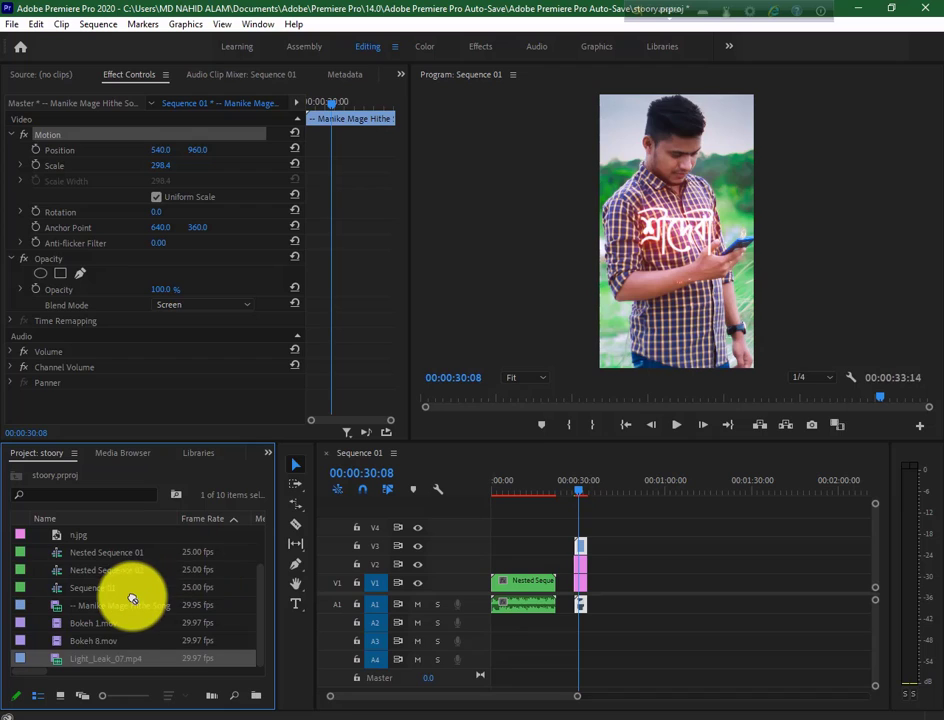
{"action": "scroll", "coordinate": [145, 626], "scroll_direction": "up", "scroll_amount": 2}
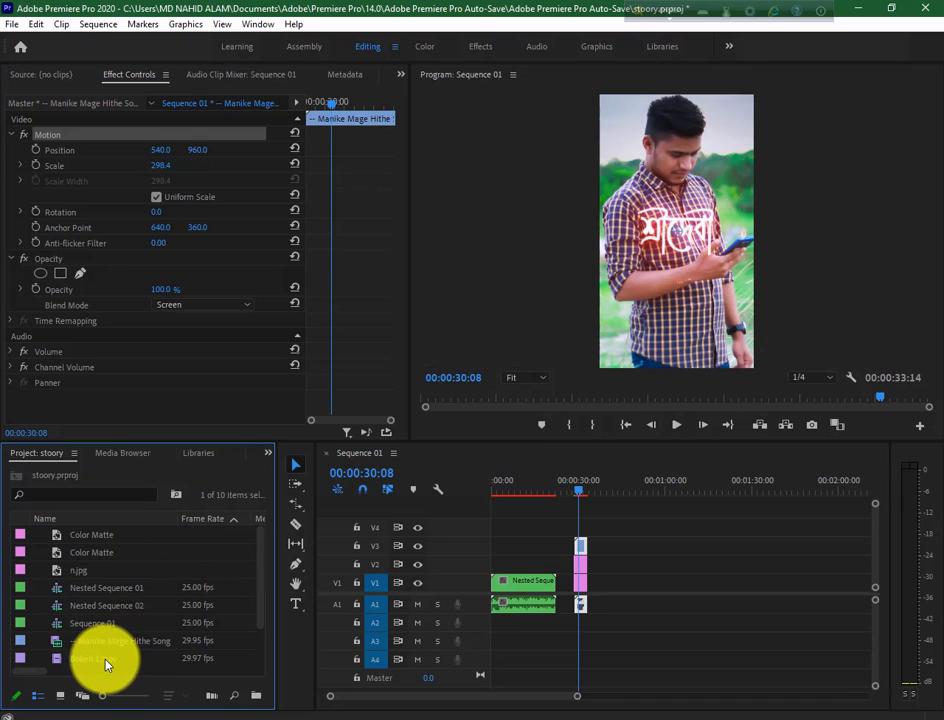
{"action": "left_click_drag", "start_coordinate": [110, 664], "coordinate": [600, 540]}
{"action": "left_click", "coordinate": [581, 534]}
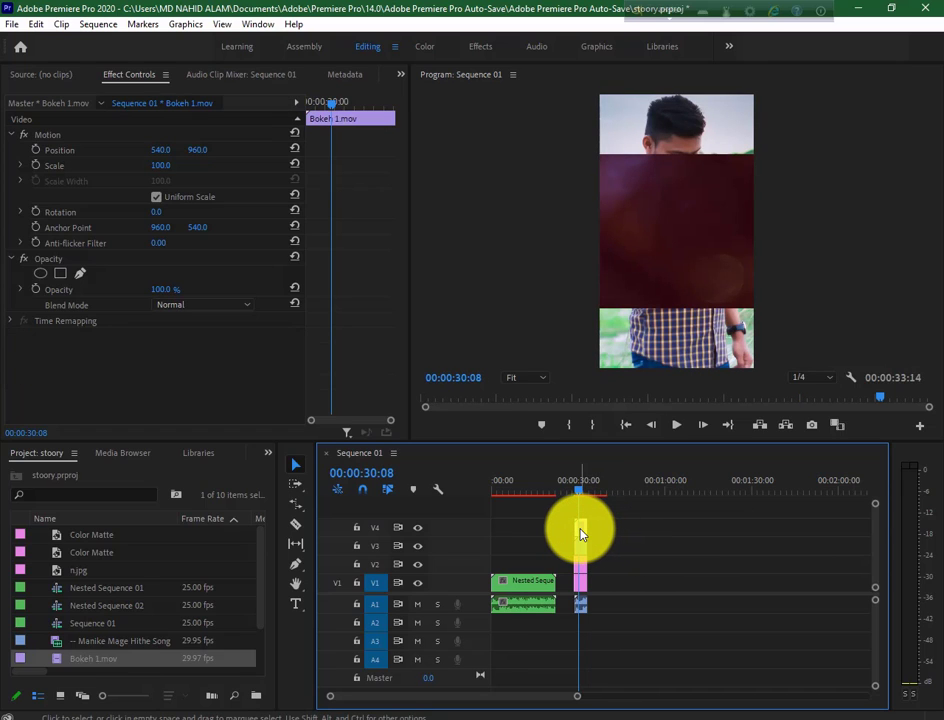
Step: Enlarge the Bokeh 1.mov clip in the frame to a scale of about 205 so it covers the whole picture
{"action": "double_click", "coordinate": [581, 534]}
{"action": "left_click", "coordinate": [644, 238]}
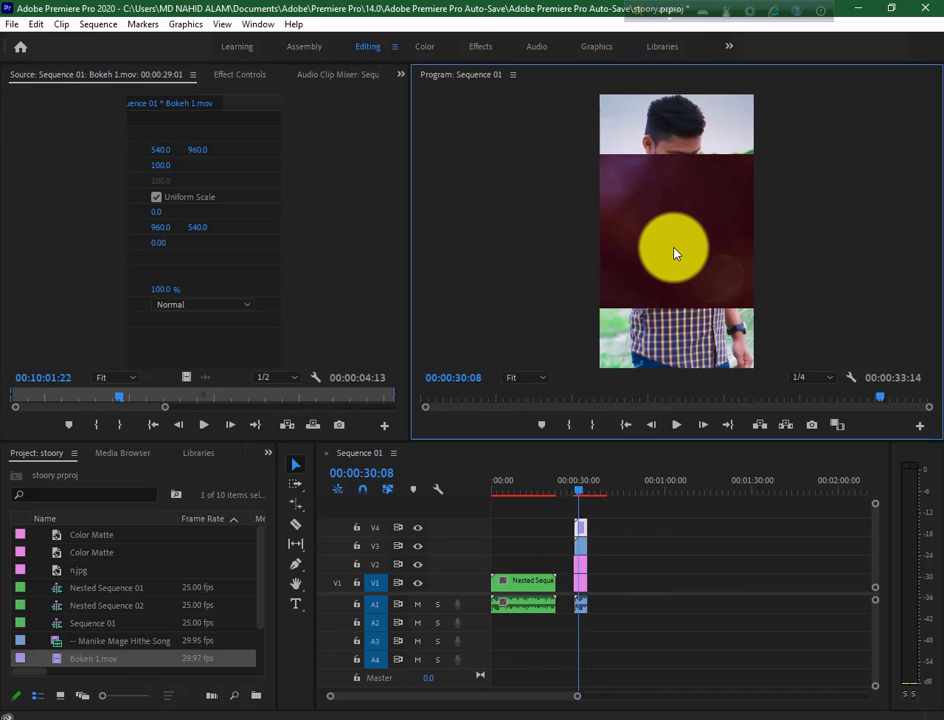
{"action": "left_click", "coordinate": [674, 255]}
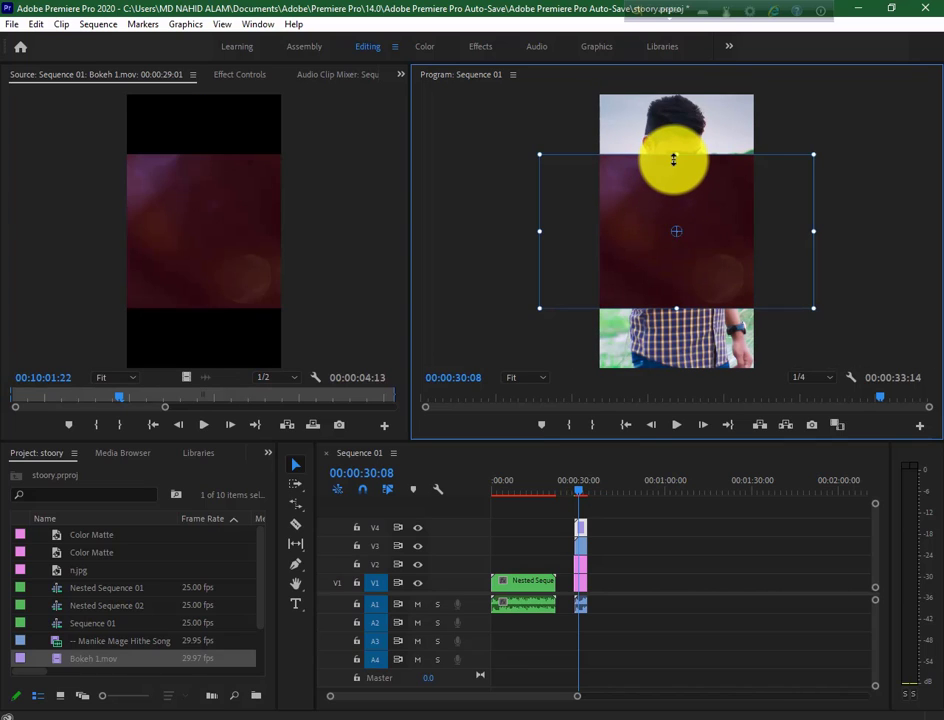
{"action": "left_click_drag", "start_coordinate": [674, 135], "coordinate": [678, 62]}
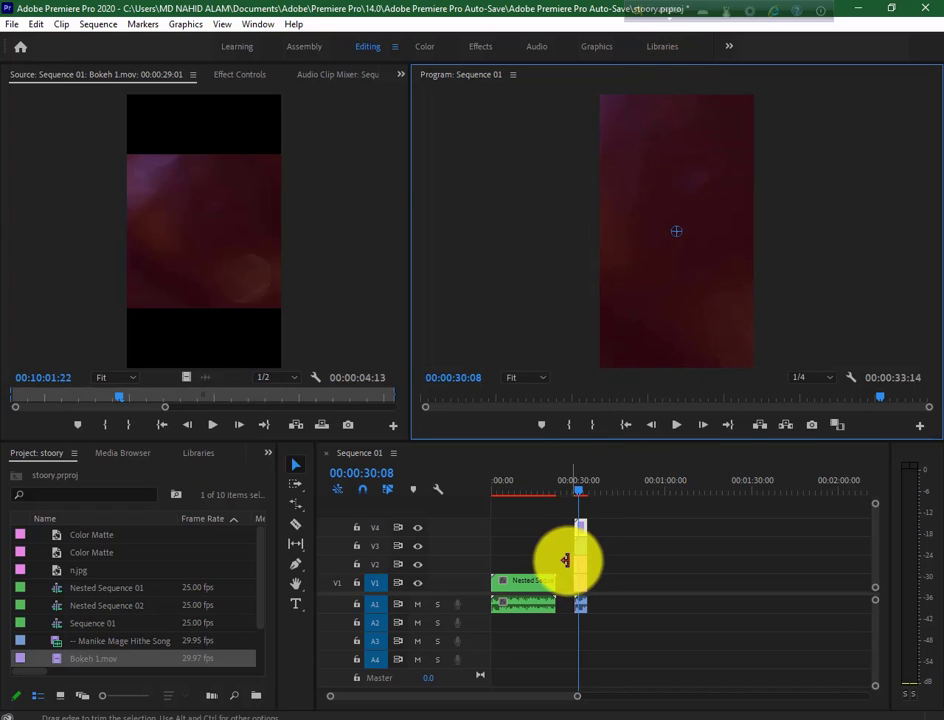
Step: Set the Bokeh 1.mov clip's blend mode to Screen
{"action": "left_click", "coordinate": [580, 527]}
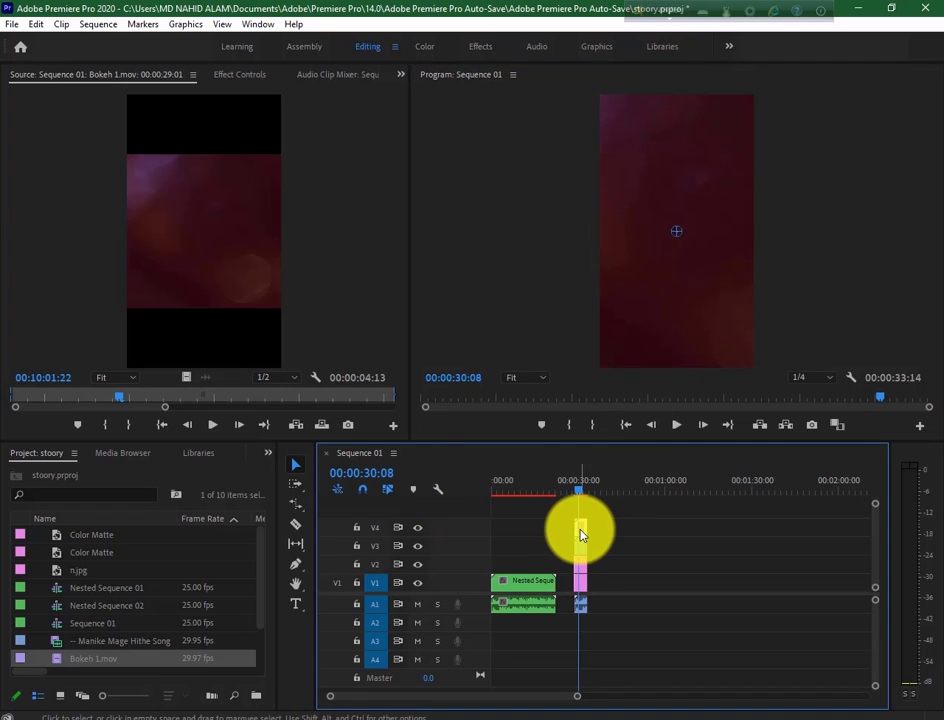
{"action": "left_click", "coordinate": [240, 76]}
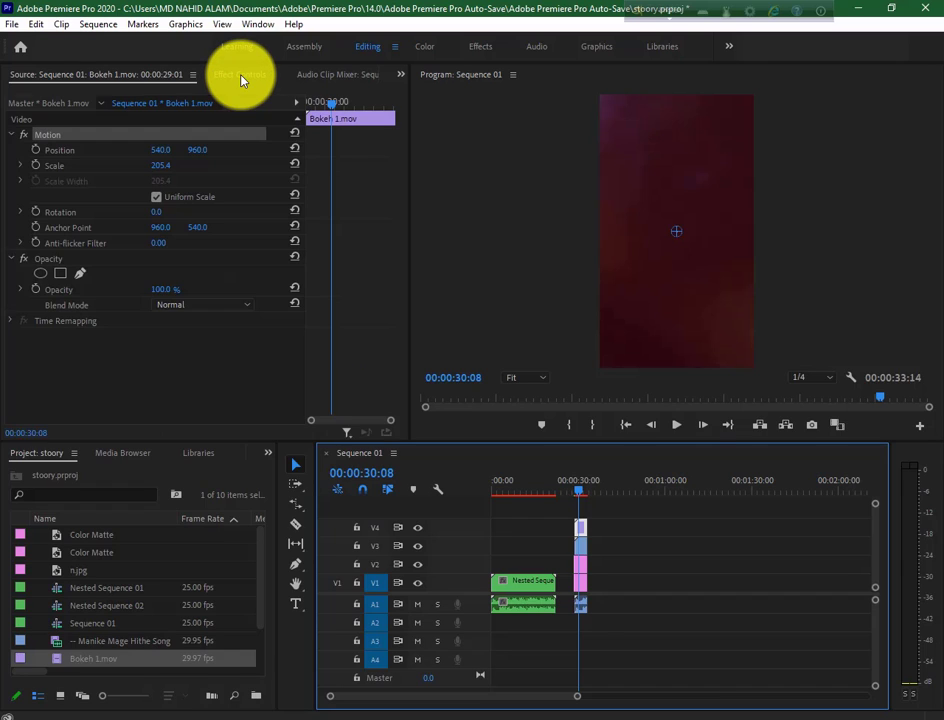
{"action": "left_click", "coordinate": [188, 307]}
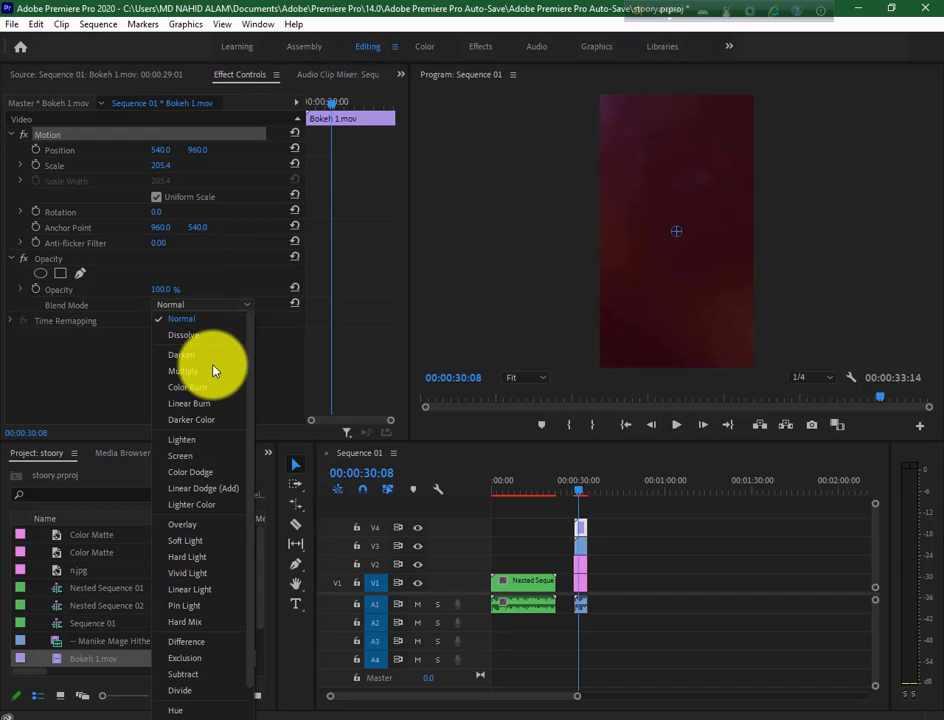
{"action": "left_click", "coordinate": [222, 458]}
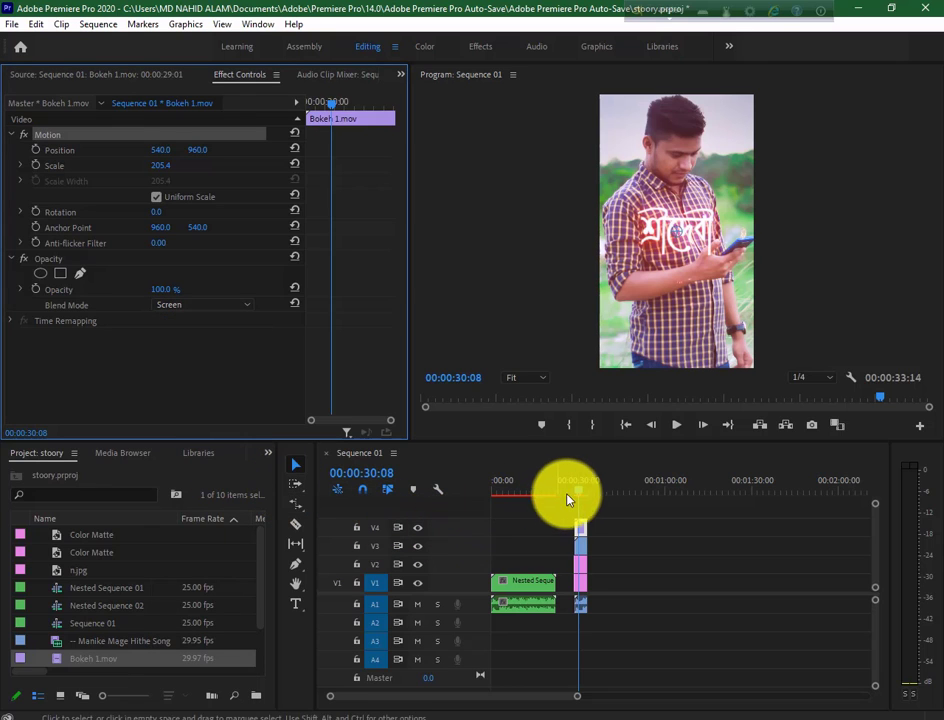
Step: Select the stacked bokeh, lyrics, photo and color matte clips together with the song audio and render the selection
{"action": "left_click", "coordinate": [580, 493]}
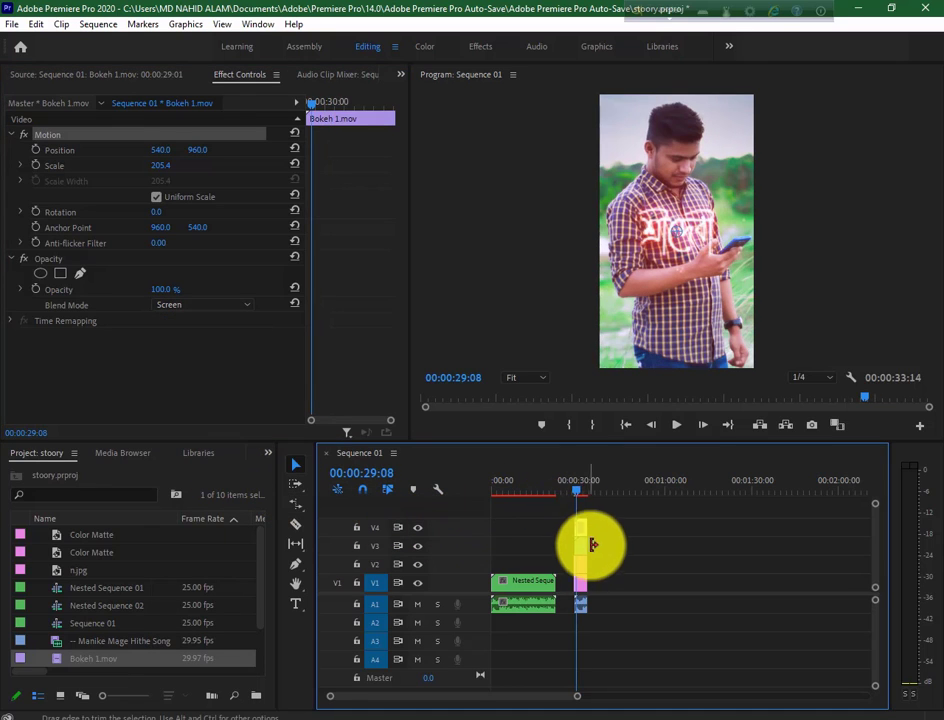
{"action": "left_click_drag", "start_coordinate": [597, 519], "coordinate": [578, 614]}
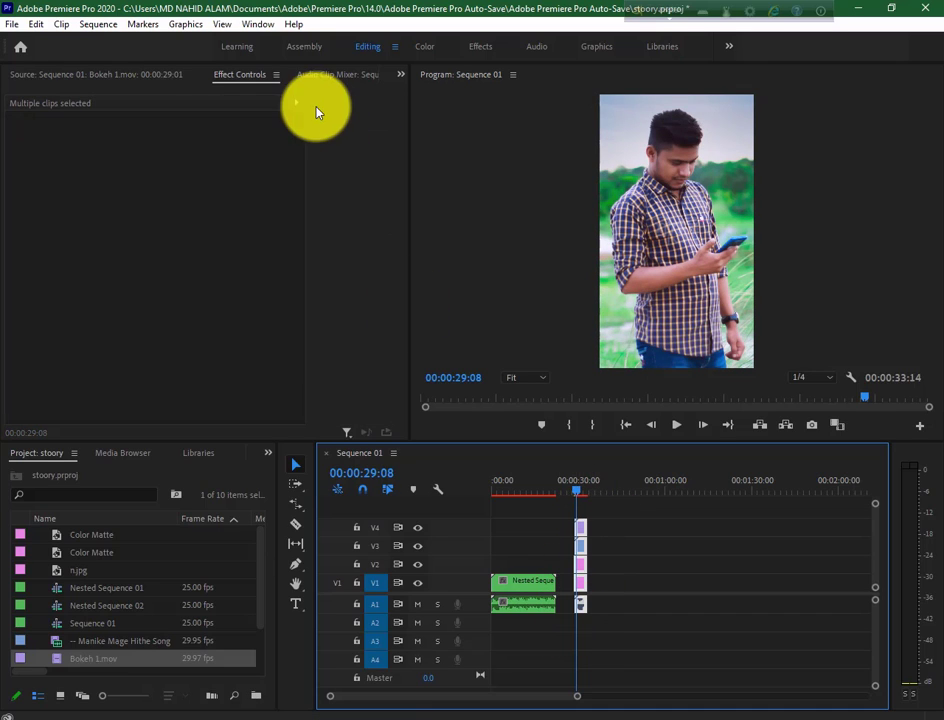
{"action": "left_click", "coordinate": [105, 26]}
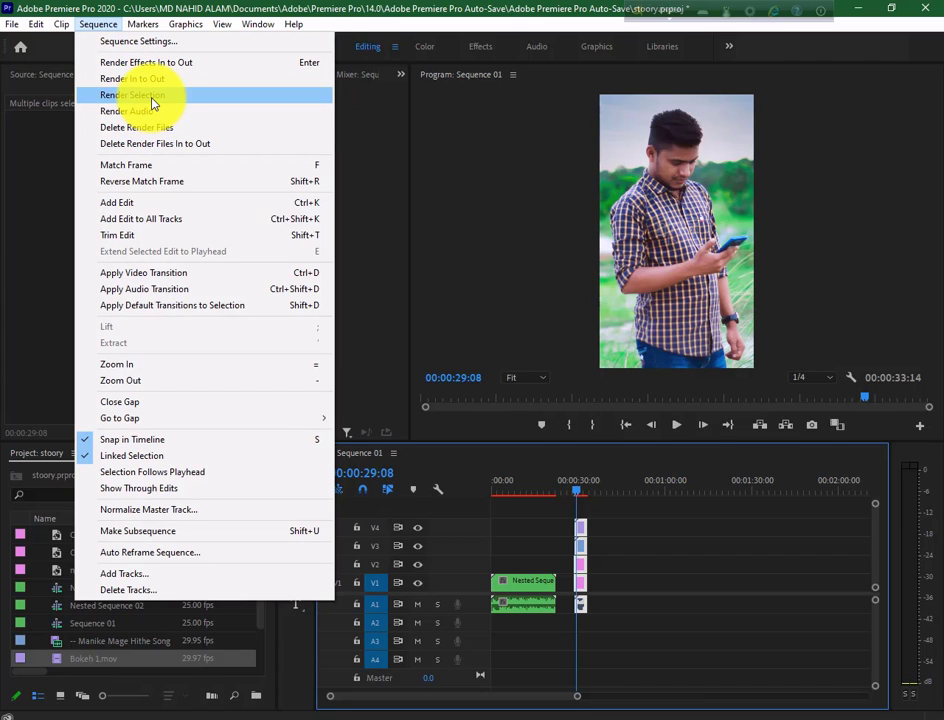
{"action": "left_click", "coordinate": [153, 103]}
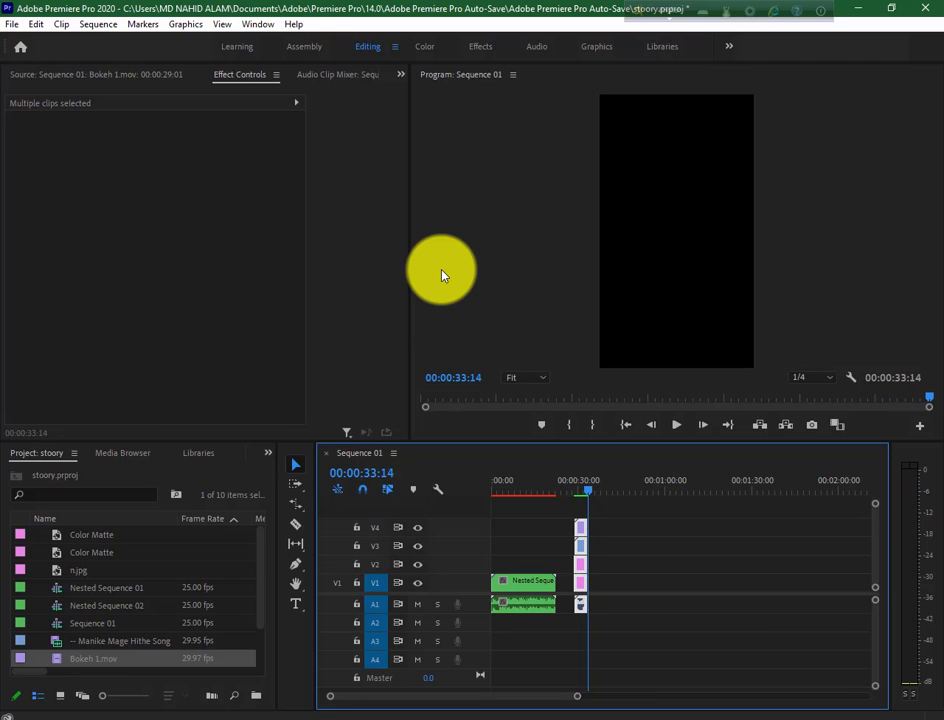
Step: Review the rendered composite with the playhead at 00:00:30:15
{"action": "left_click", "coordinate": [581, 497]}
{"action": "mouse_move", "coordinate": [578, 500]}
{"action": "left_mouse_down"}
{"action": "mouse_move", "coordinate": [565, 502]}
{"action": "mouse_move", "coordinate": [578, 505]}
{"action": "left_mouse_up"}
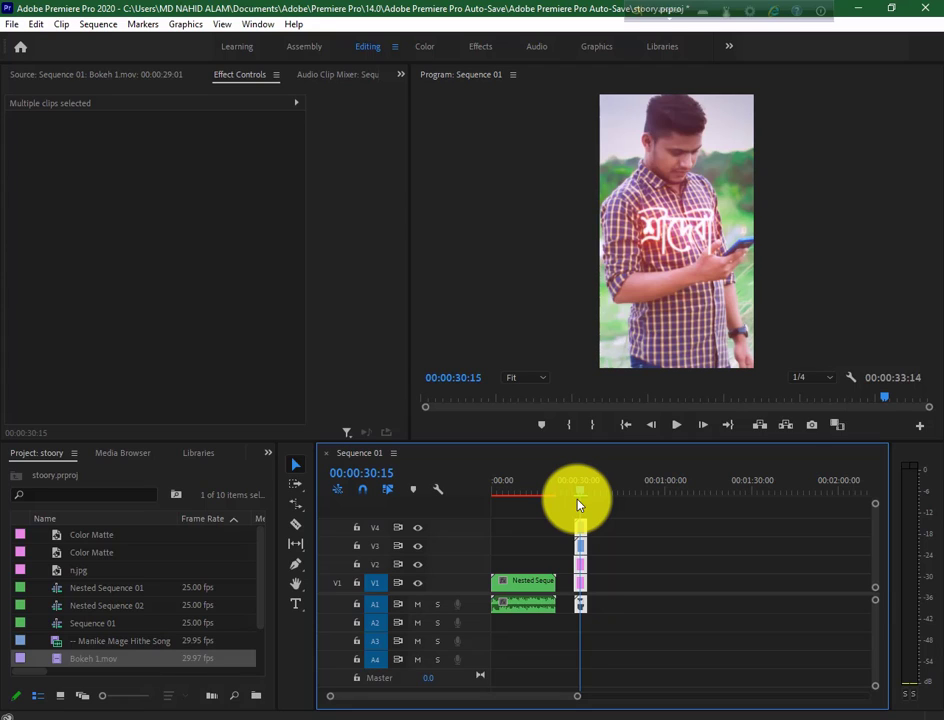
{"action": "mouse_move", "coordinate": [745, 716]}
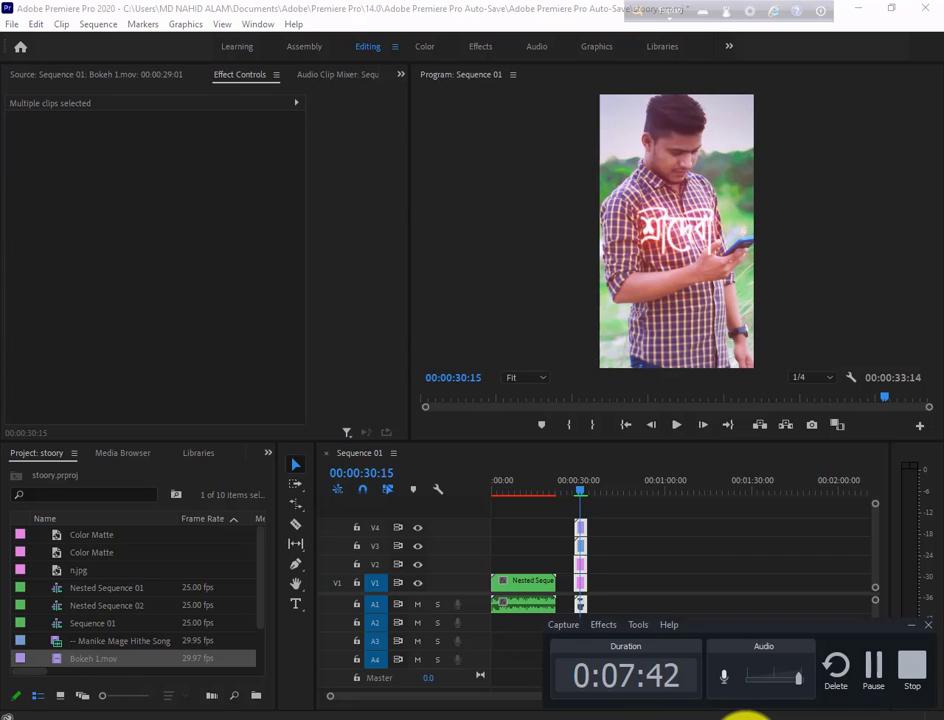